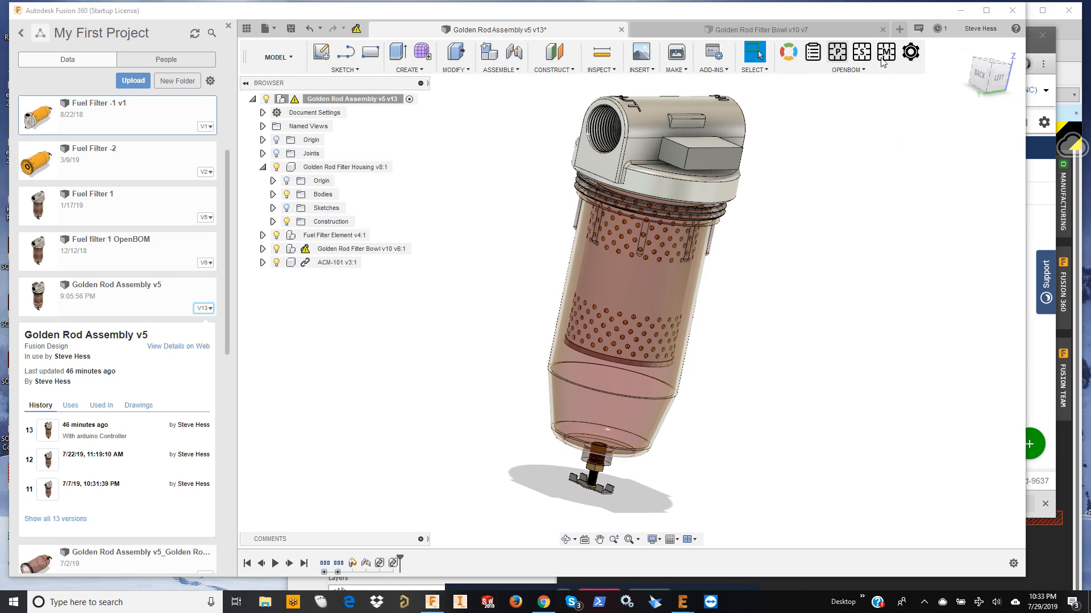
Step: Open the OpenBOM settings and review the available BOM templates, keeping Fuel Filter selected
left_click(913, 55)
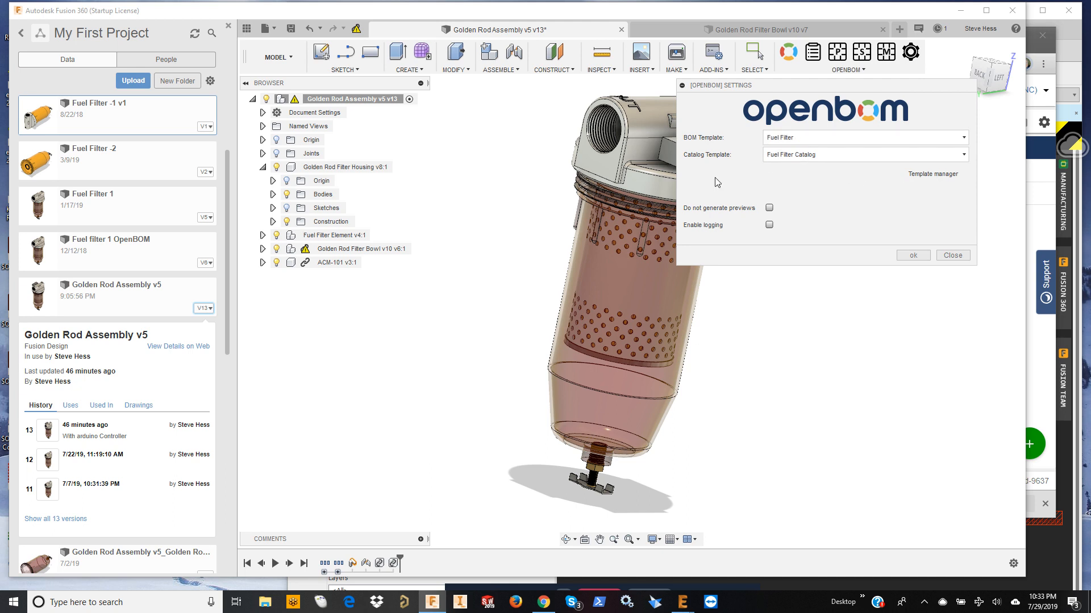
left_click(810, 146)
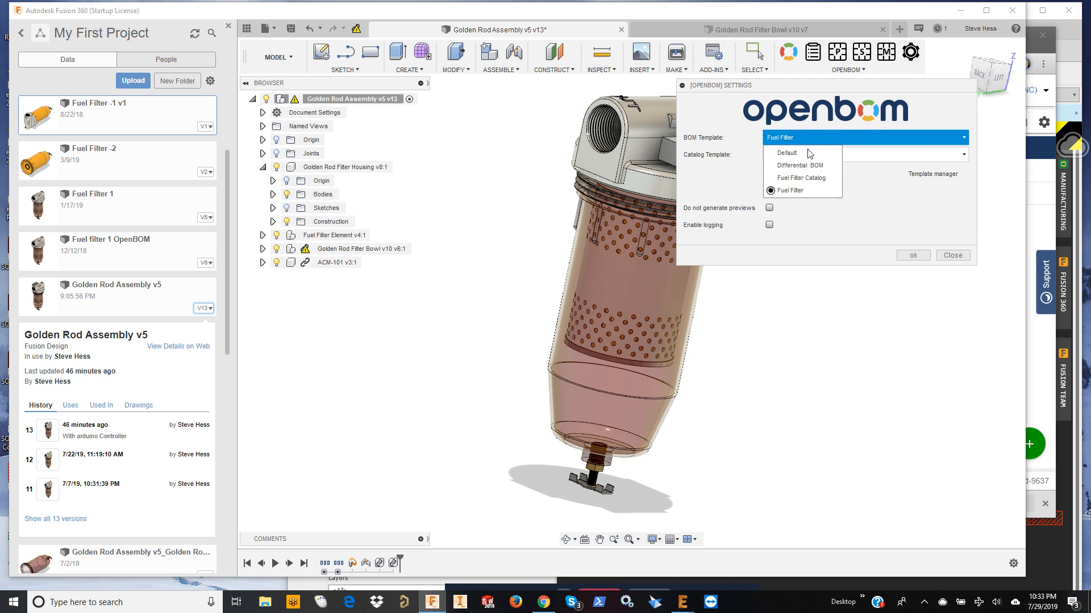
left_click(894, 213)
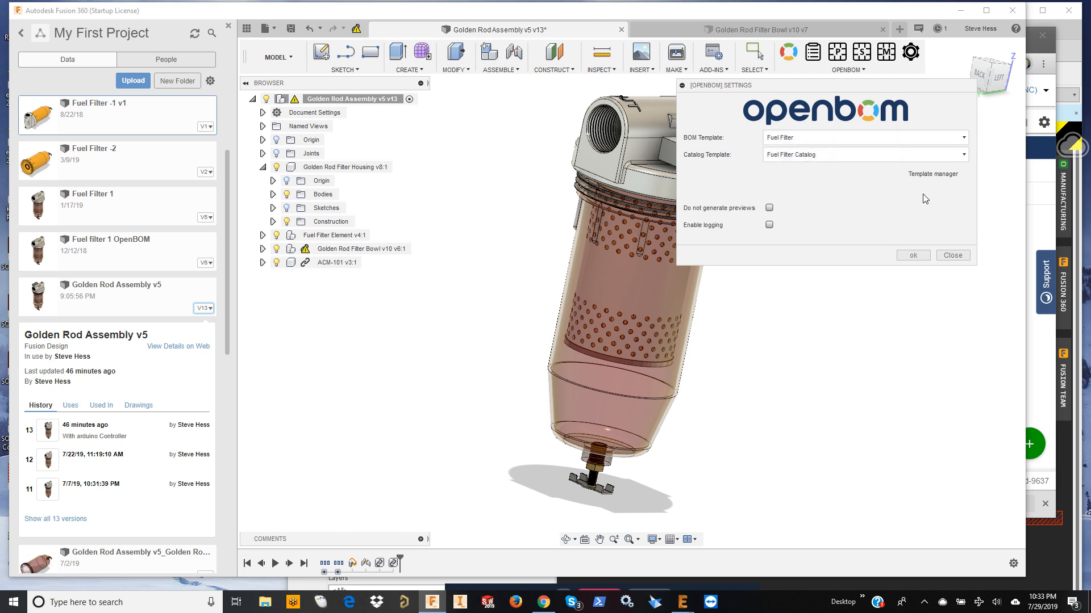
Step: Review the properties included in the Fuel Filter and Fuel Filter Catalog templates in the template manager
left_click(932, 176)
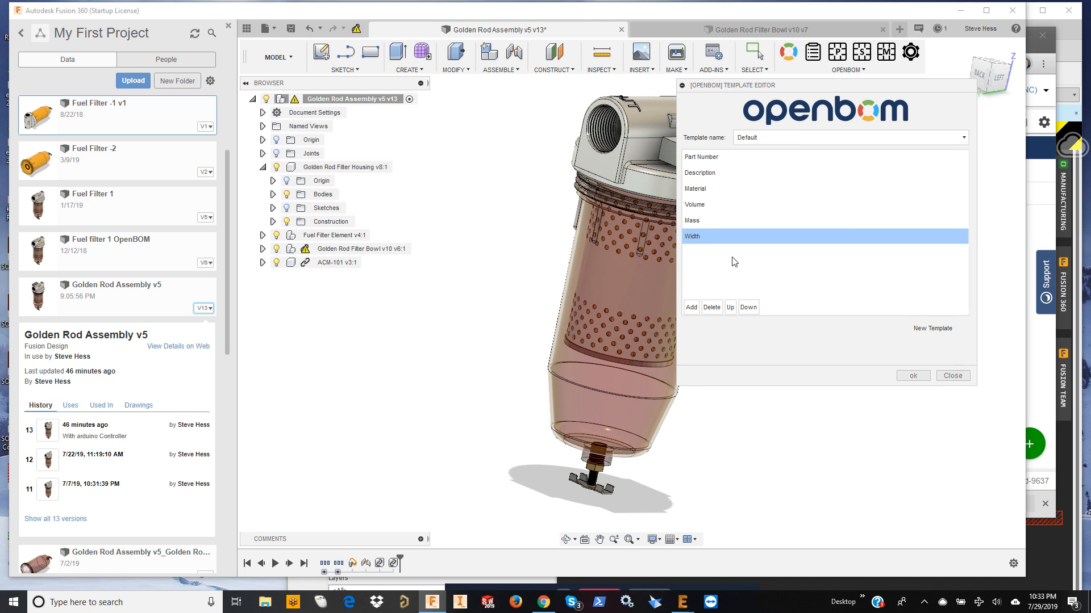
left_click(785, 141)
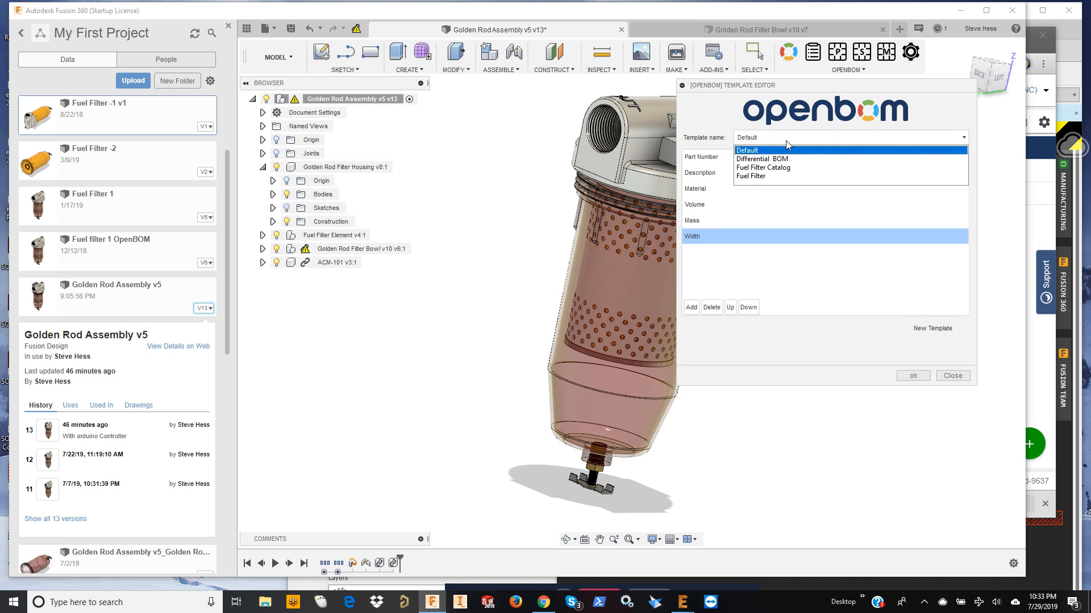
left_click(778, 176)
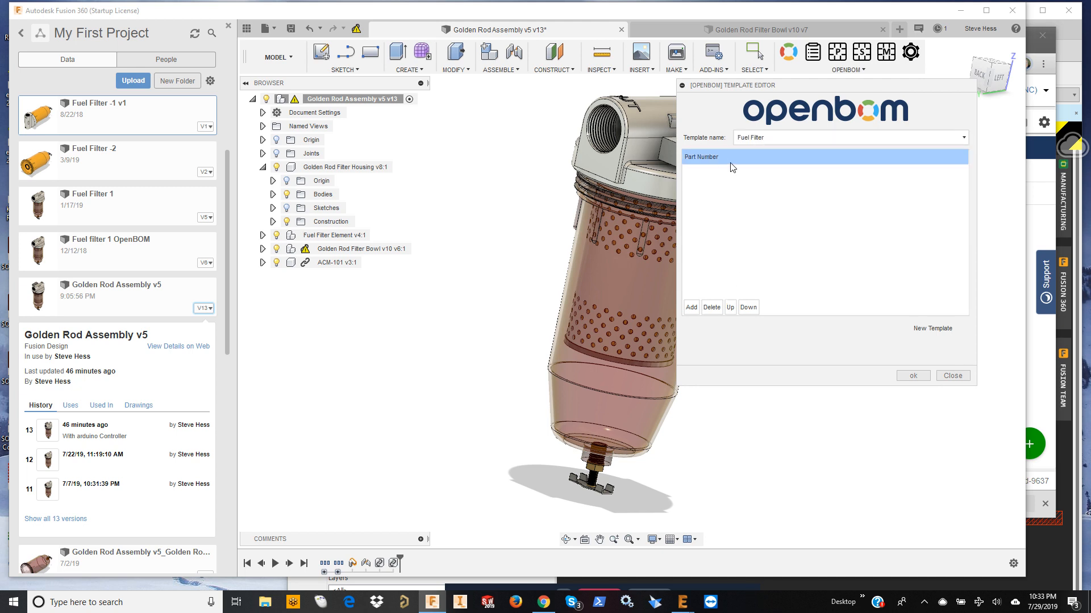
left_click(758, 137)
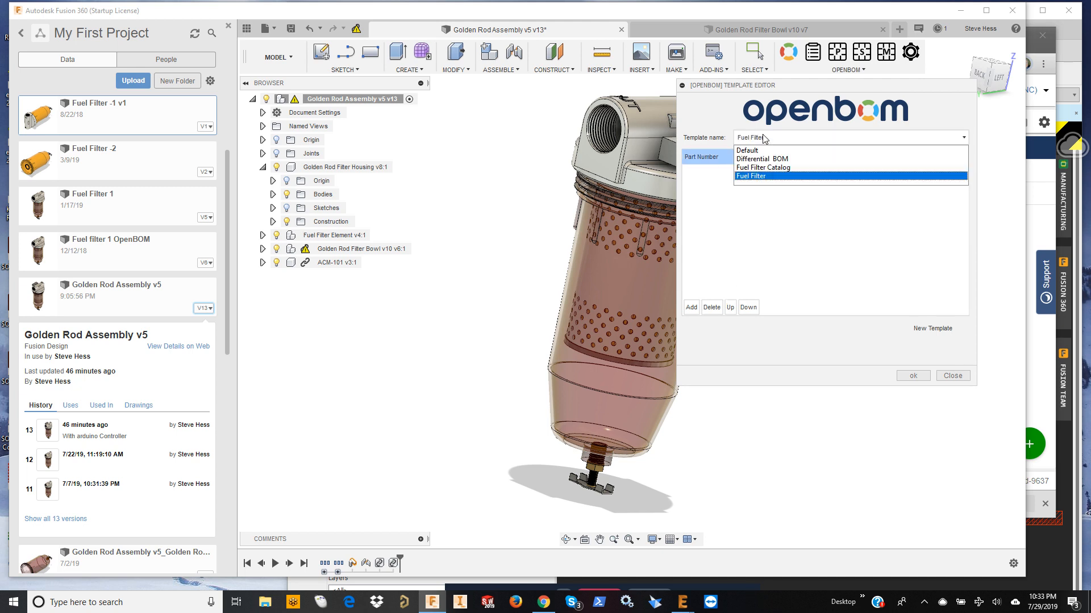
left_click(762, 169)
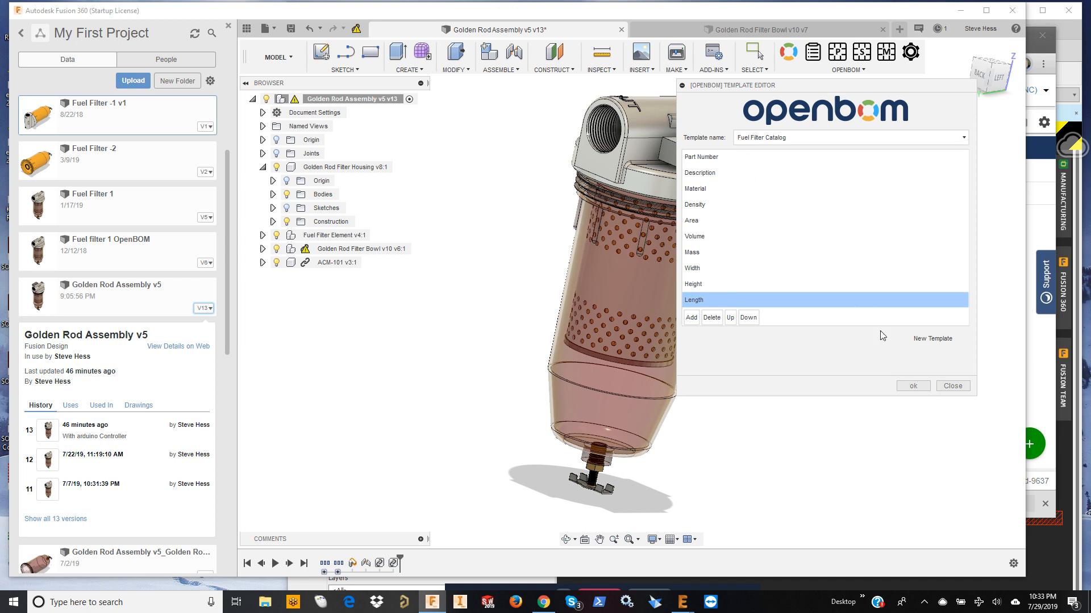
left_click(910, 387)
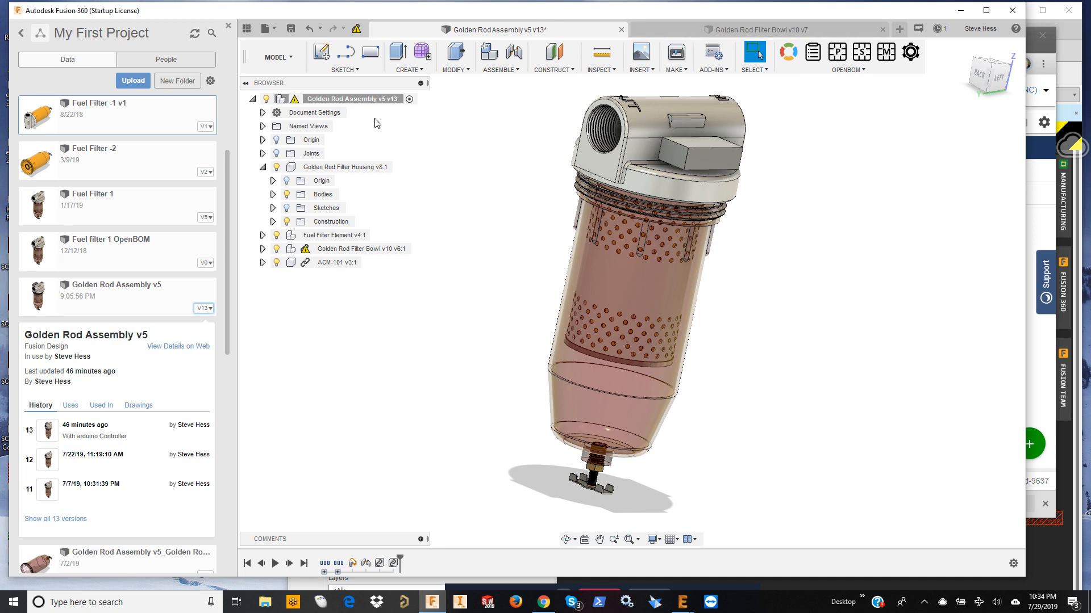
Step: Check the Golden Rod Filter Bowl component's available commands and highlight the component in the assembly model
right_click(354, 251)
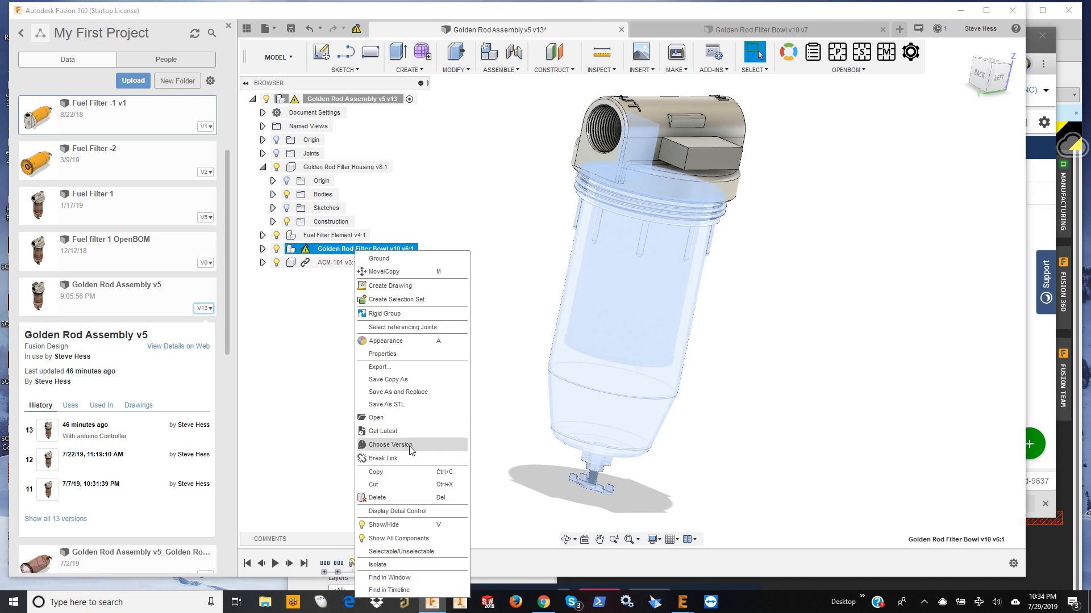
left_click(485, 378)
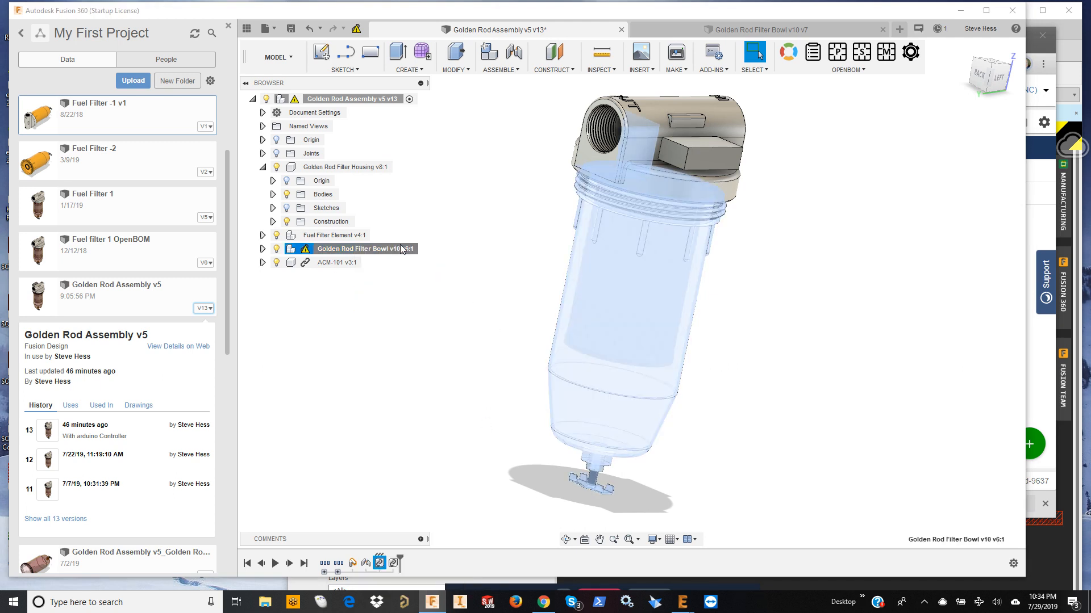
left_click(362, 280)
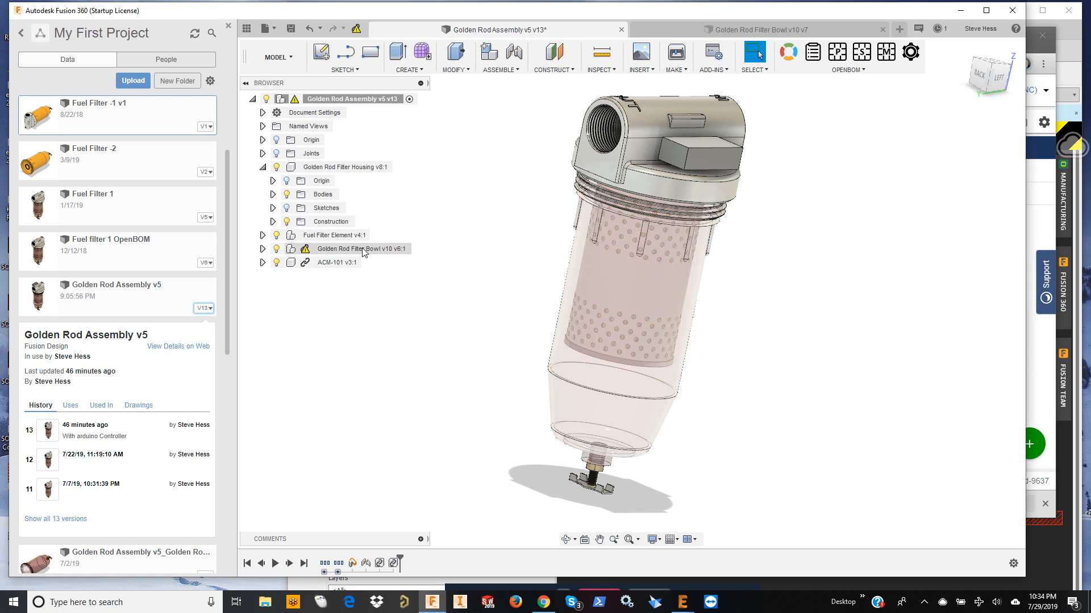
left_click(364, 249)
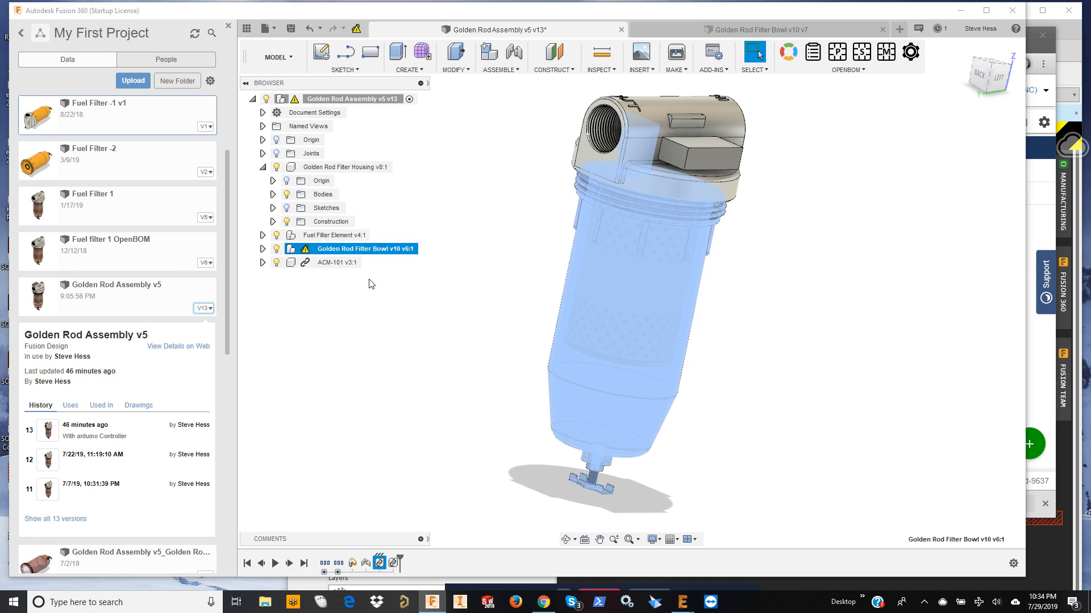
left_click(821, 362)
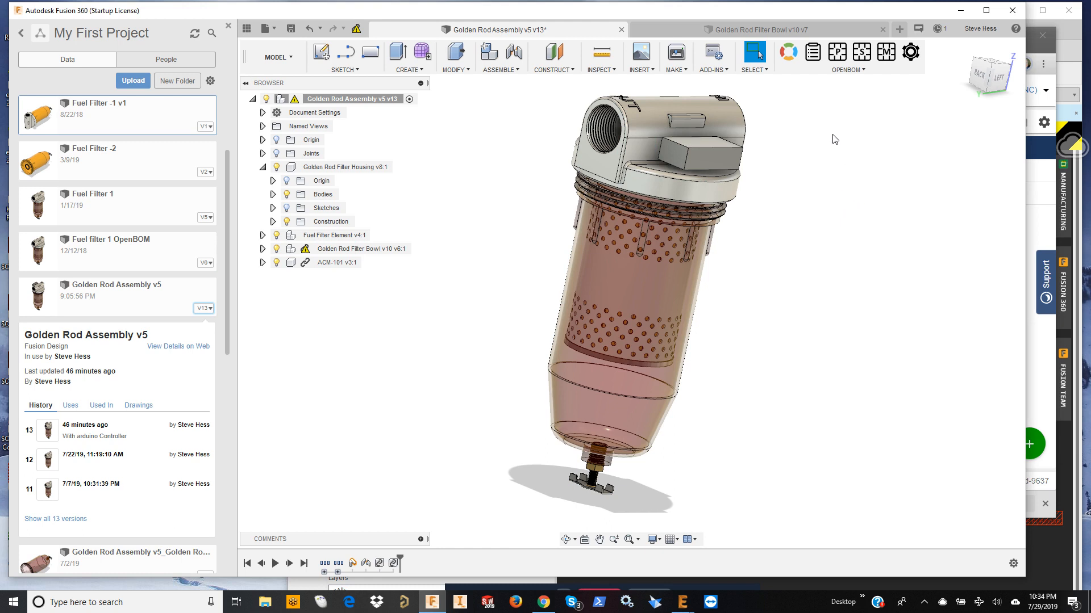
Step: Confirm the Fuel Filter BOM and Fuel Filter Catalog templates in the OpenBOM settings and generate the assembly's catalog
left_click(910, 52)
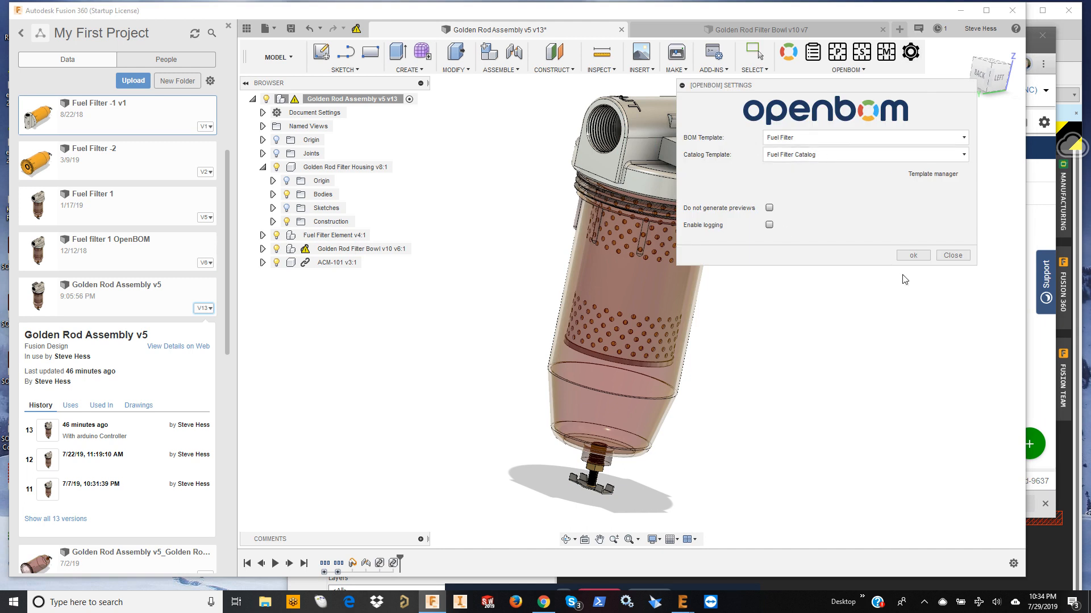
left_click(912, 256)
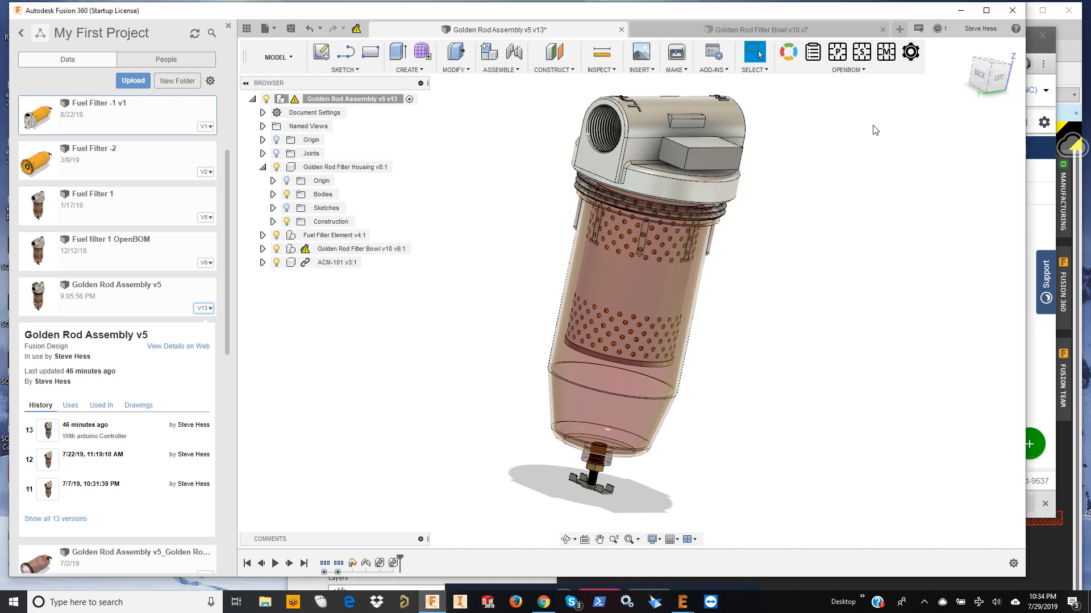
left_click(814, 57)
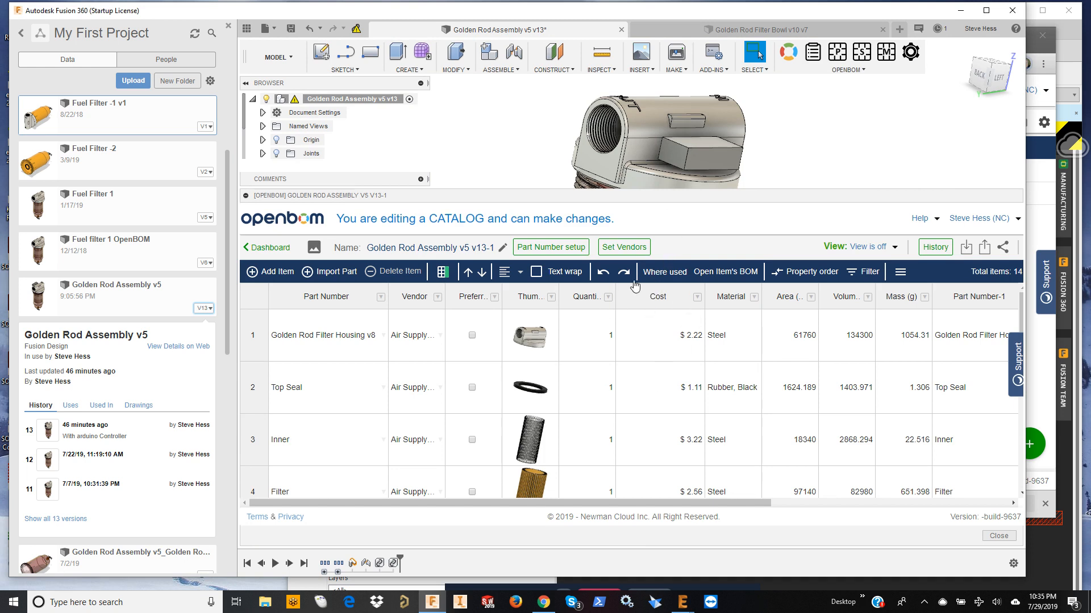
Step: Review the catalog's vendor list configuration and its items' vendor, cost and material columns, and close the catalog
left_click(635, 246)
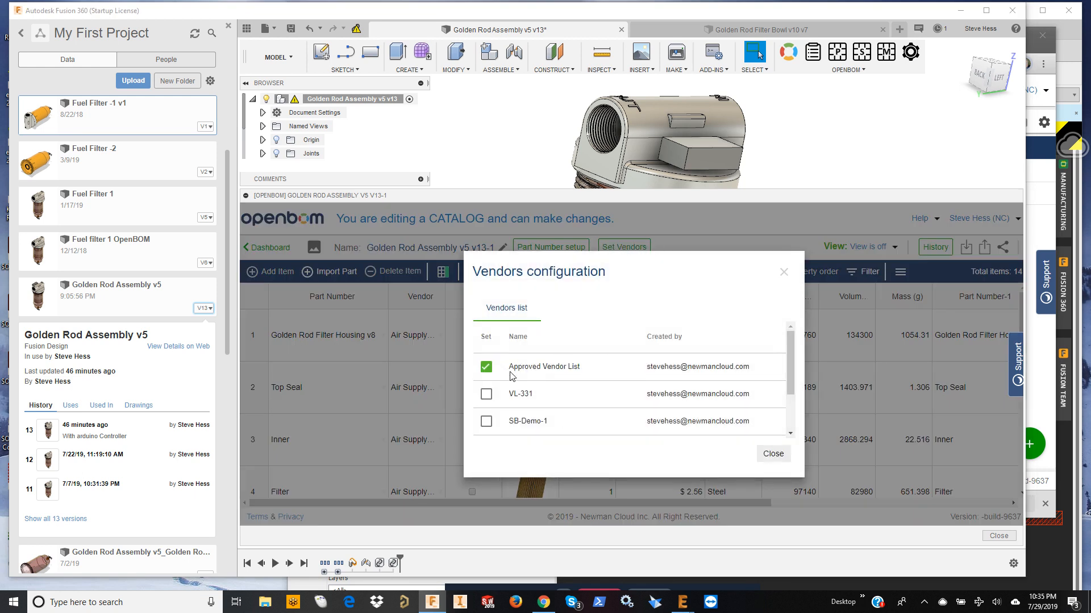
left_click(768, 453)
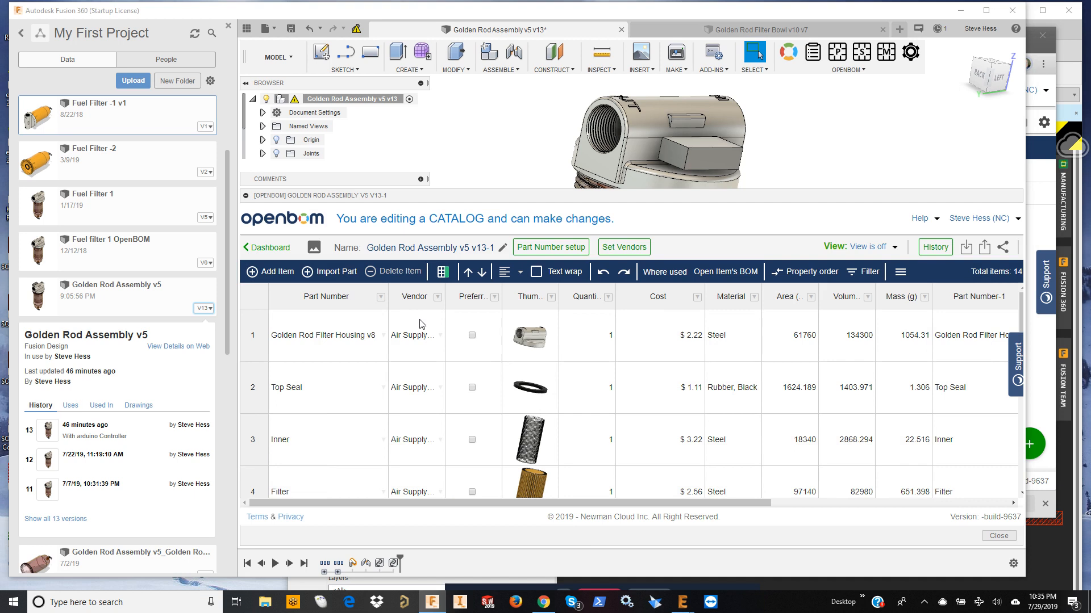
scroll(426, 370, "down", 2)
scroll(426, 371, "up", 2)
scroll(660, 391, "down", 3)
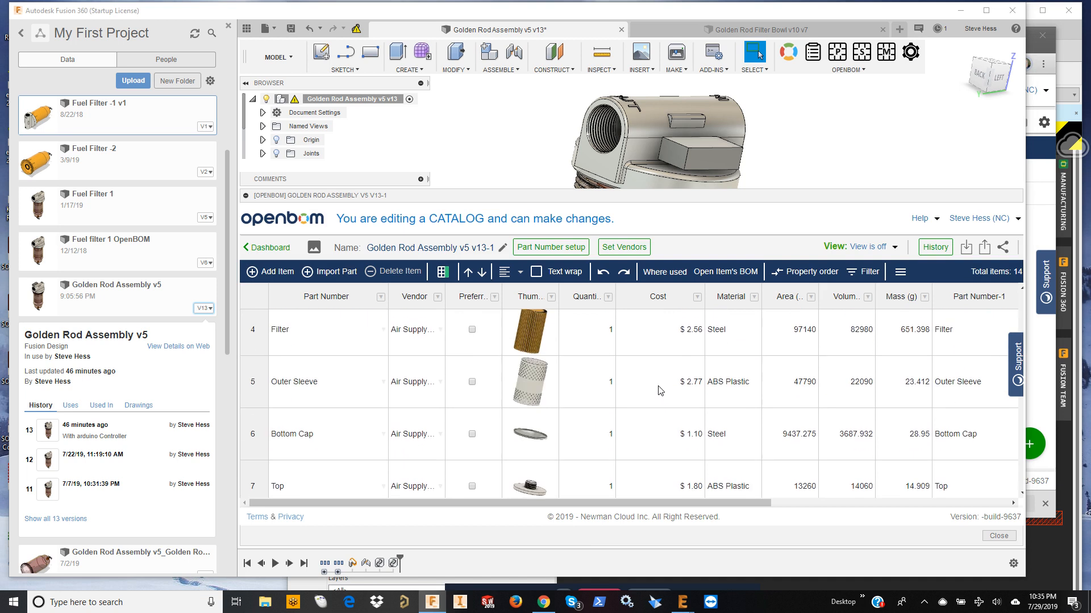
scroll(660, 391, "up", 1)
scroll(659, 391, "up", 2)
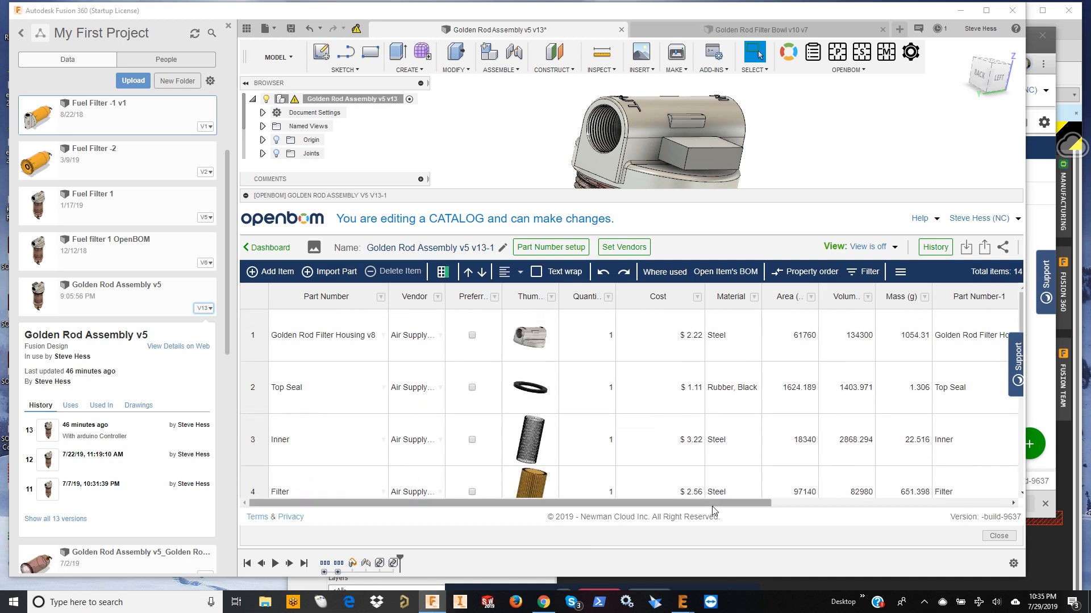
left_click_drag(739, 503, 655, 492)
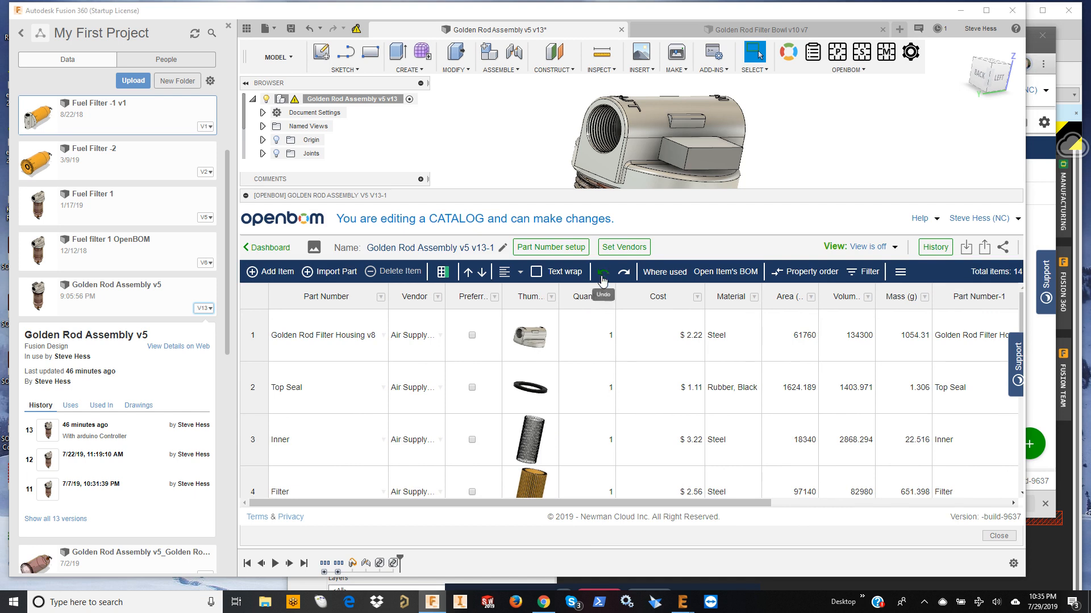
left_click(998, 536)
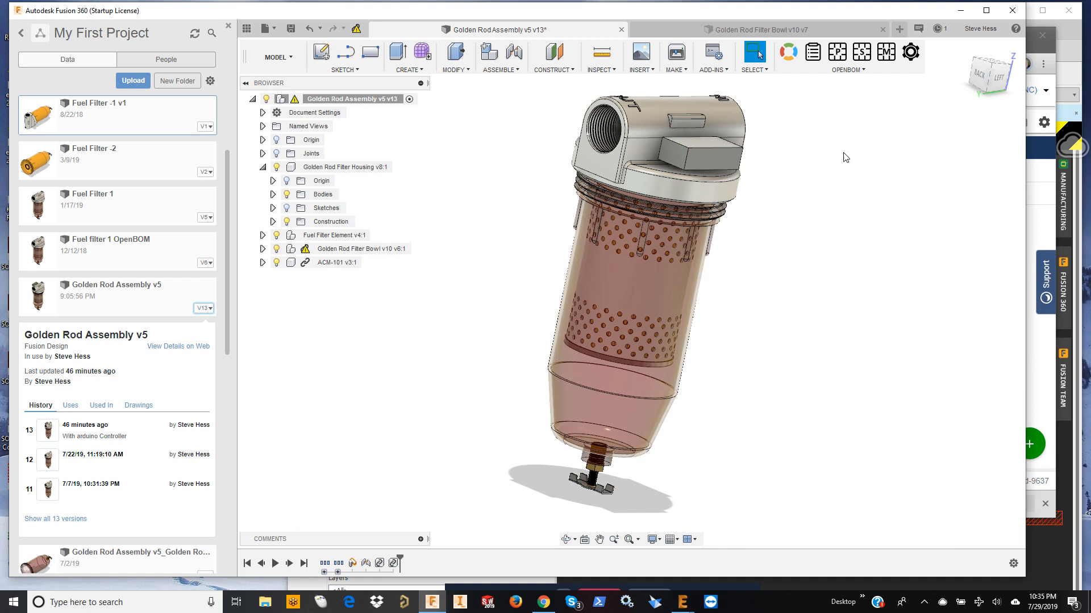
Step: Generate a multi-level BOM for the Golden Rod assembly and review the extended cost of its items
left_click(887, 55)
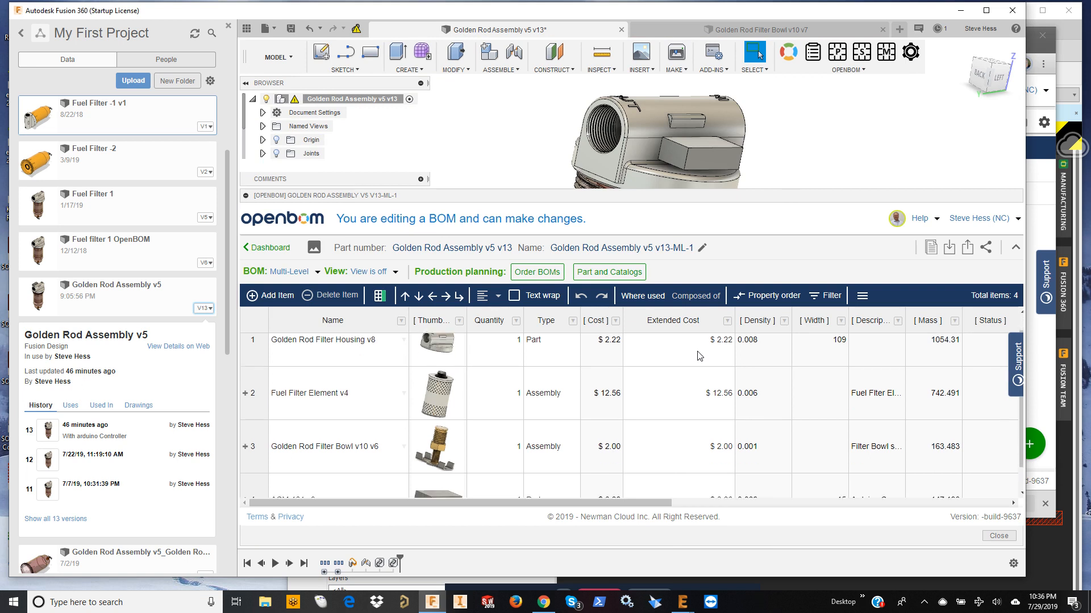
left_click(689, 365)
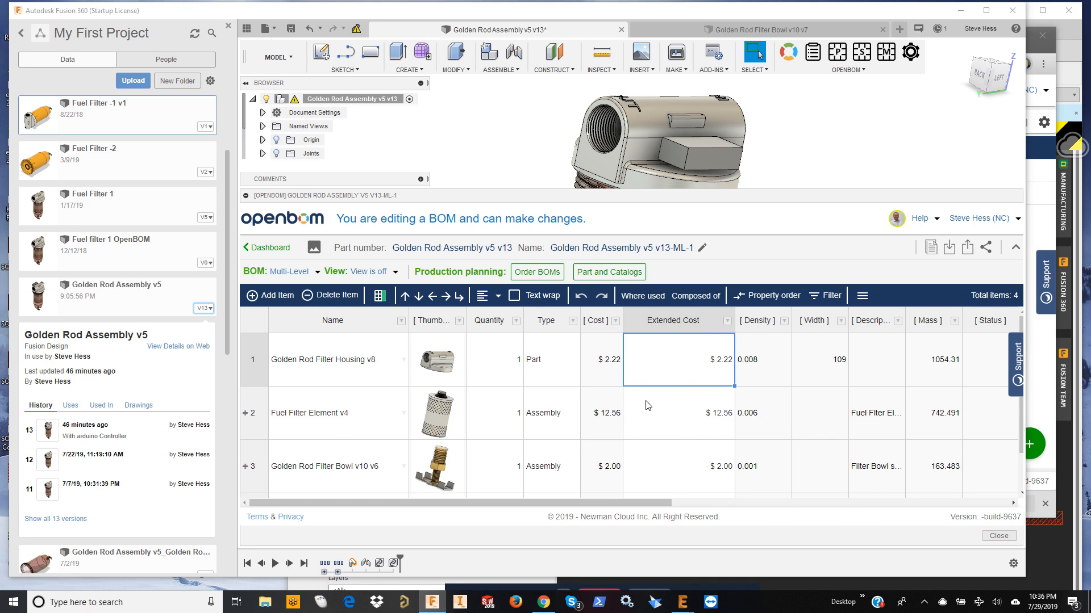
scroll(666, 413, "down", 1)
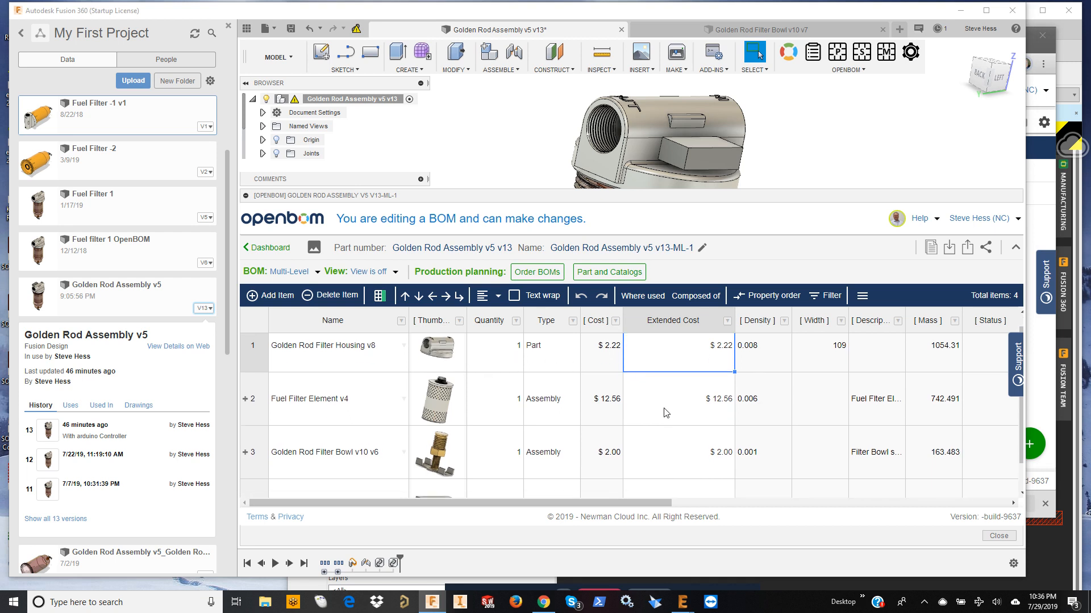
scroll(666, 413, "up", 1)
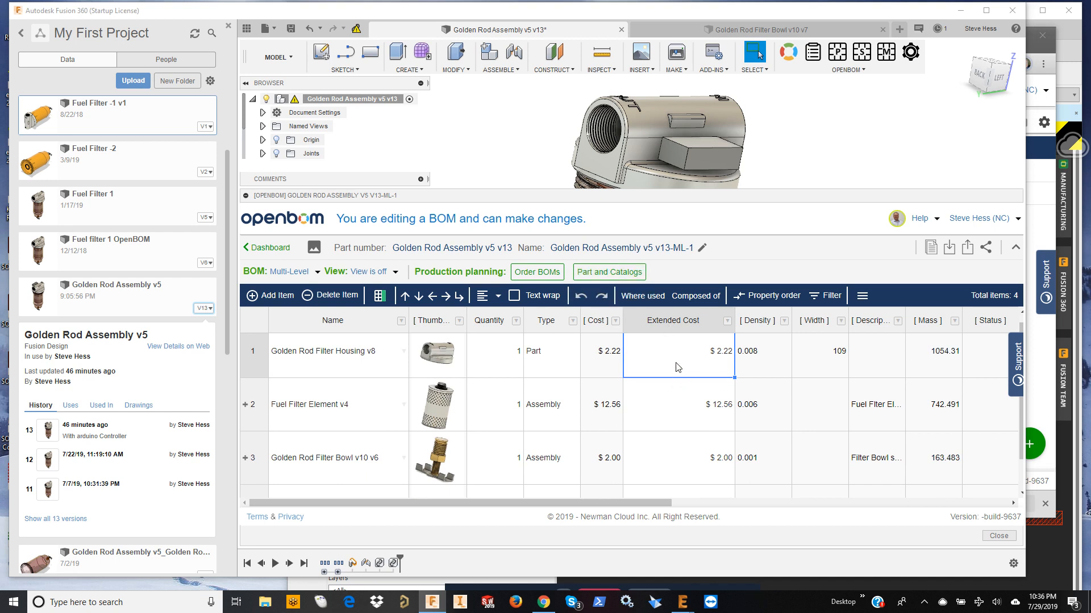
Step: Create or update the vendor purchase orders from production Order 1 and open the Air Supply Depot purchase order
left_click(542, 271)
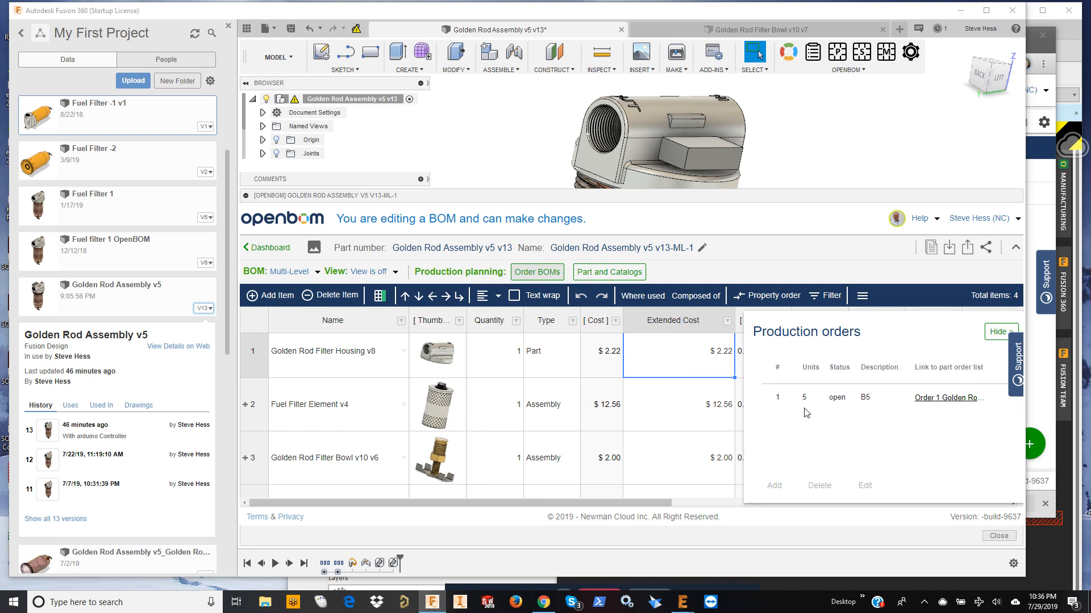
left_click(967, 403)
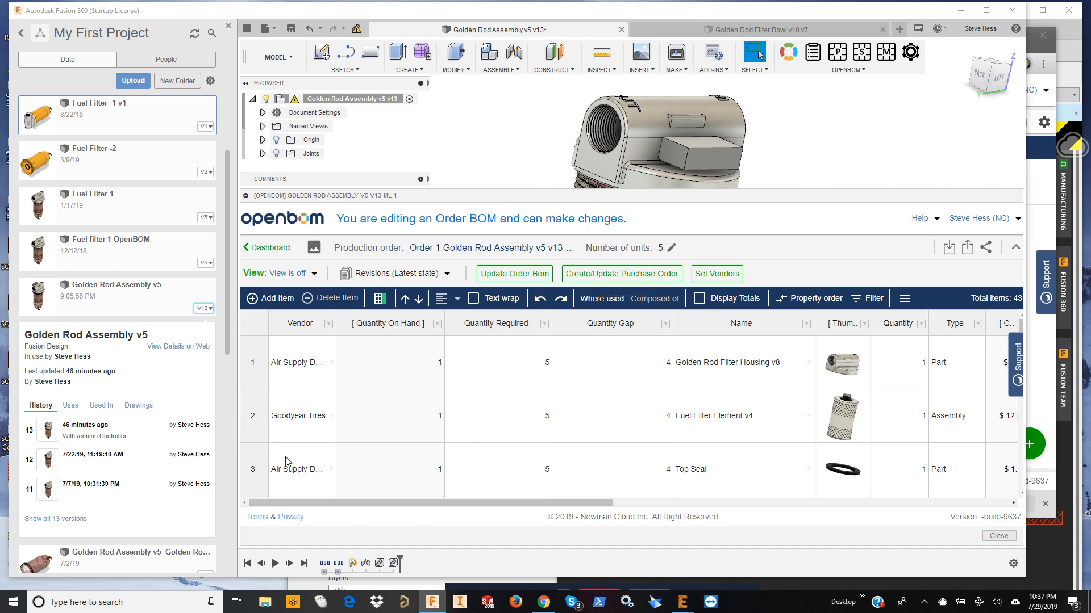
left_click(626, 276)
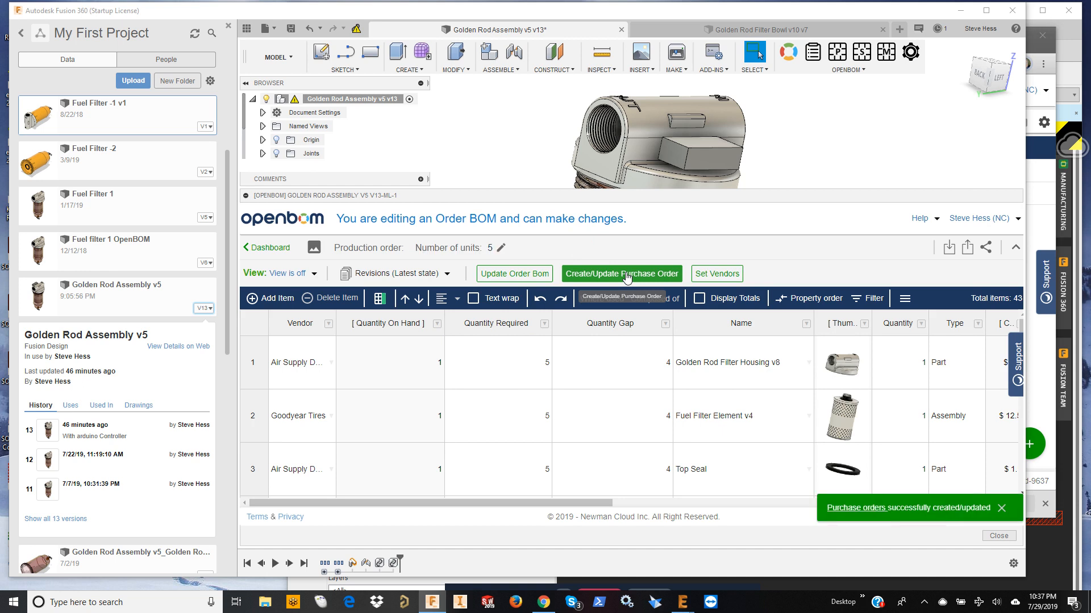
left_click(859, 511)
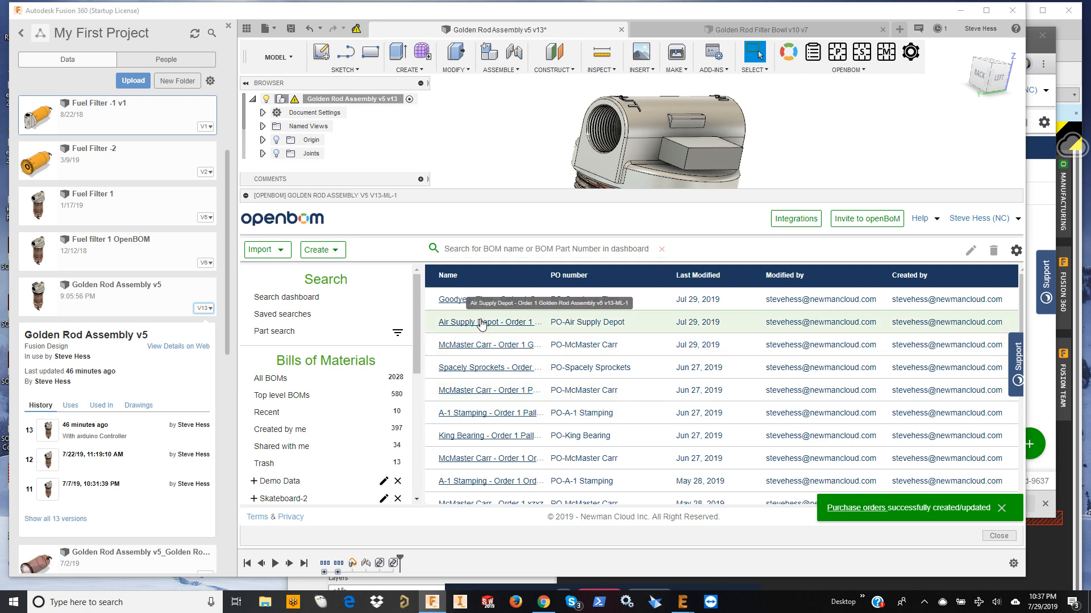
left_click(481, 323)
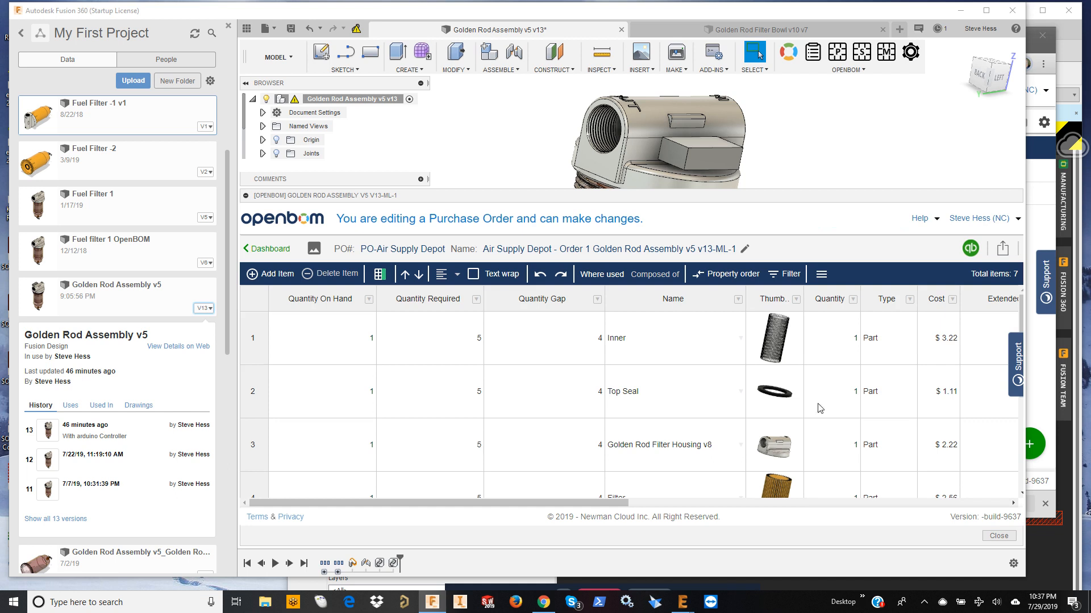
Step: Start exporting the purchase order without the Status, Height, Area, Length, Material, Volume and Part Number-1 columns
left_click(1002, 250)
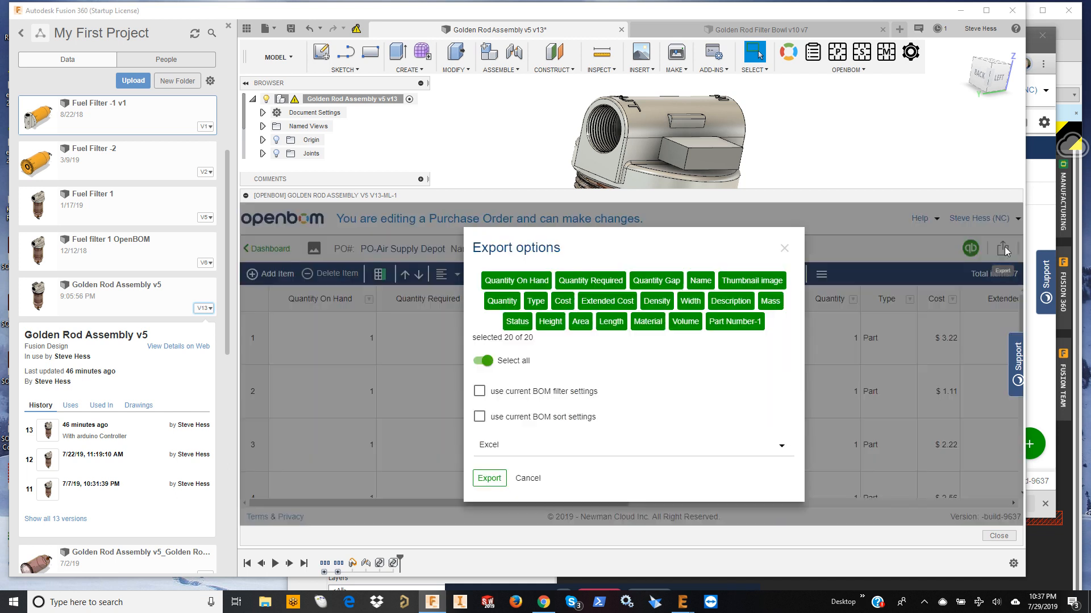
left_click(520, 322)
left_click(550, 322)
left_click(580, 322)
left_click(611, 322)
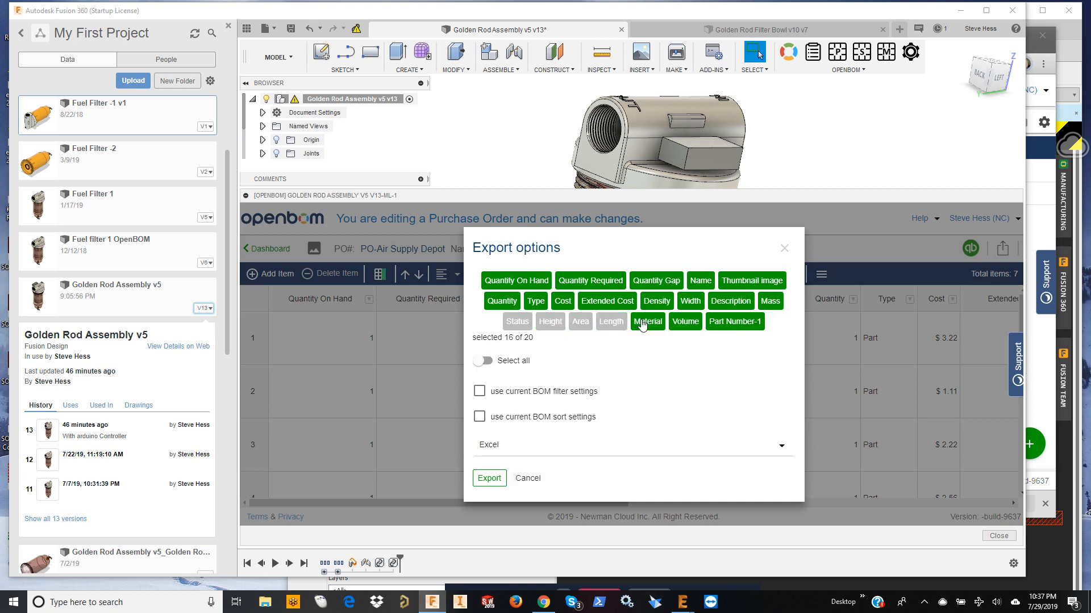
left_click(647, 323)
left_click(685, 322)
left_click(716, 323)
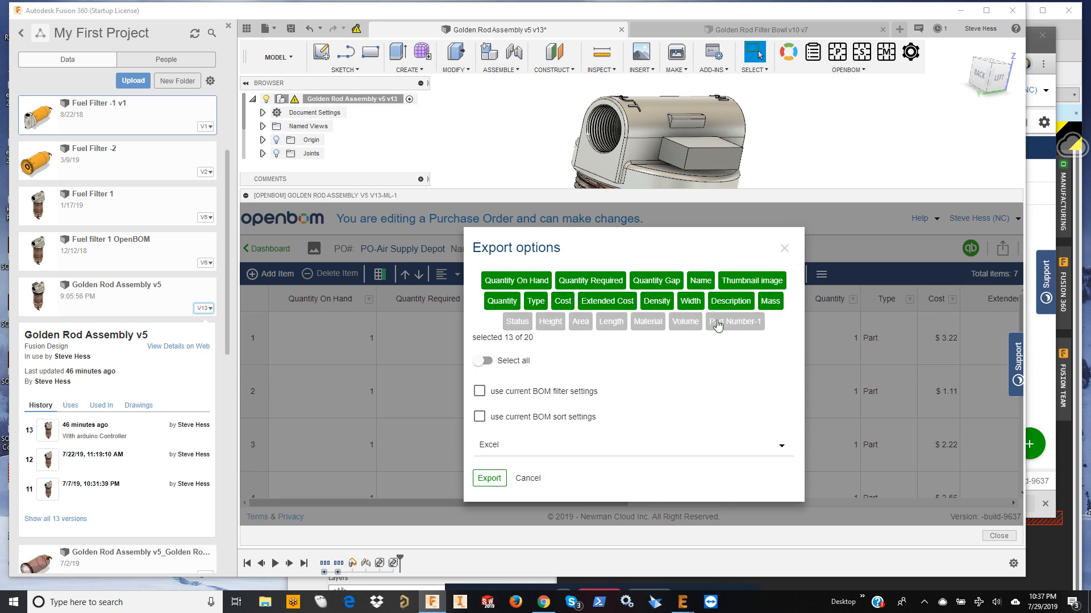
Step: Export the purchase order in PDF format and save it under the suggested file name in the Documents folder
left_click(496, 447)
left_click(498, 488)
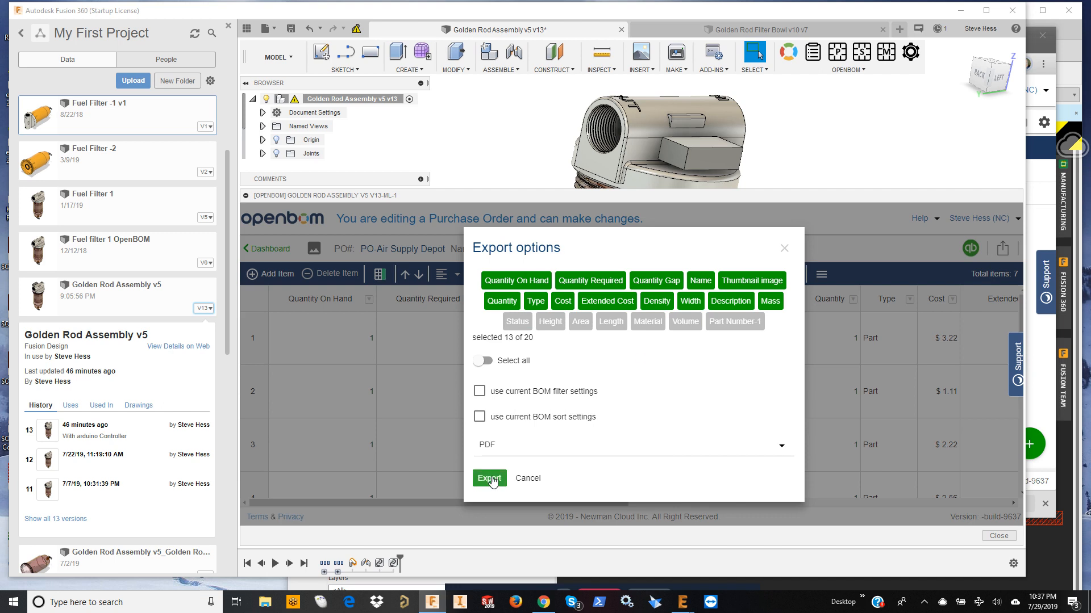
left_click(493, 481)
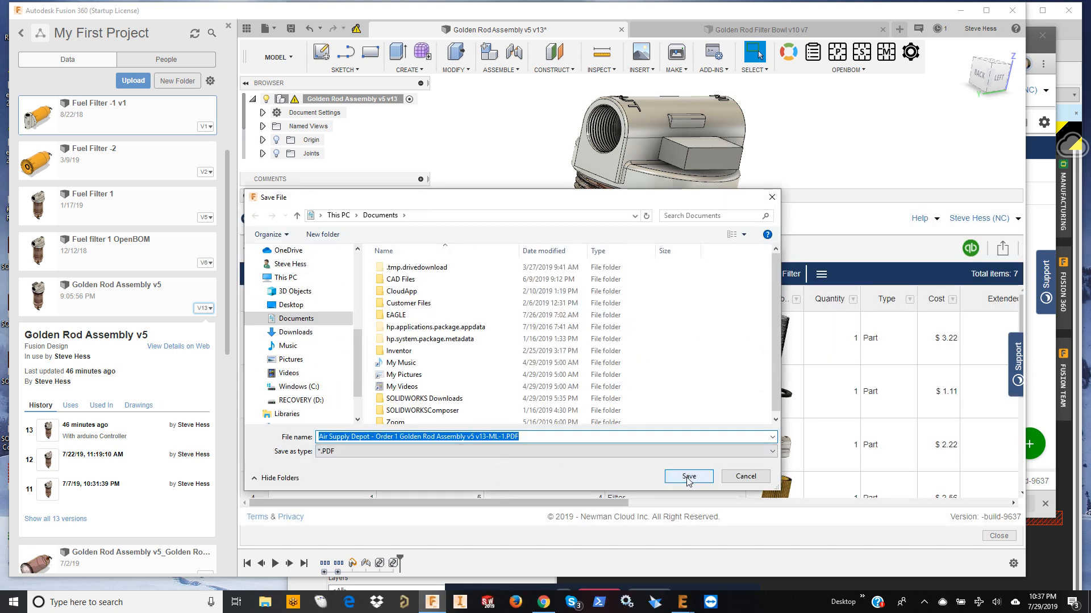
left_click(689, 478)
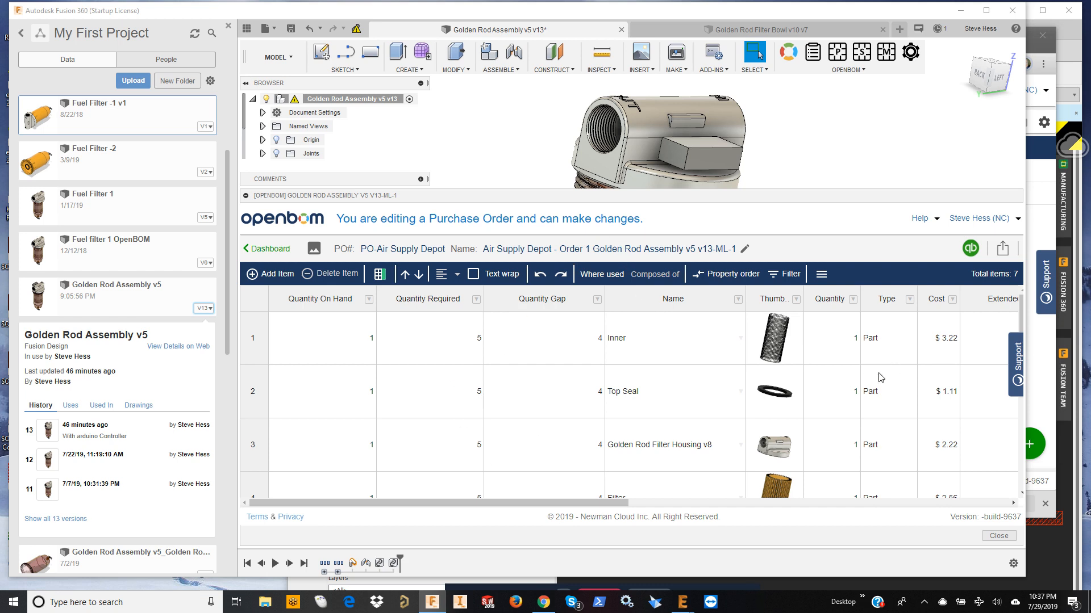
Step: Look at the Arduino MEGA 2560 board in EAGLE, and return to Fusion 360 to close the purchase order
left_click(1037, 546)
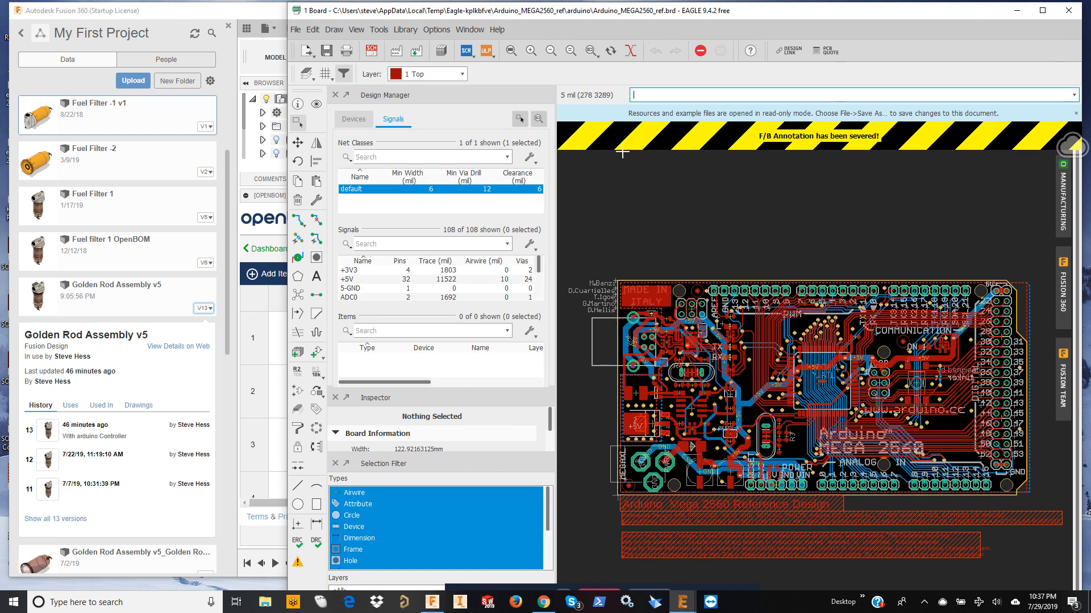
left_click(274, 396)
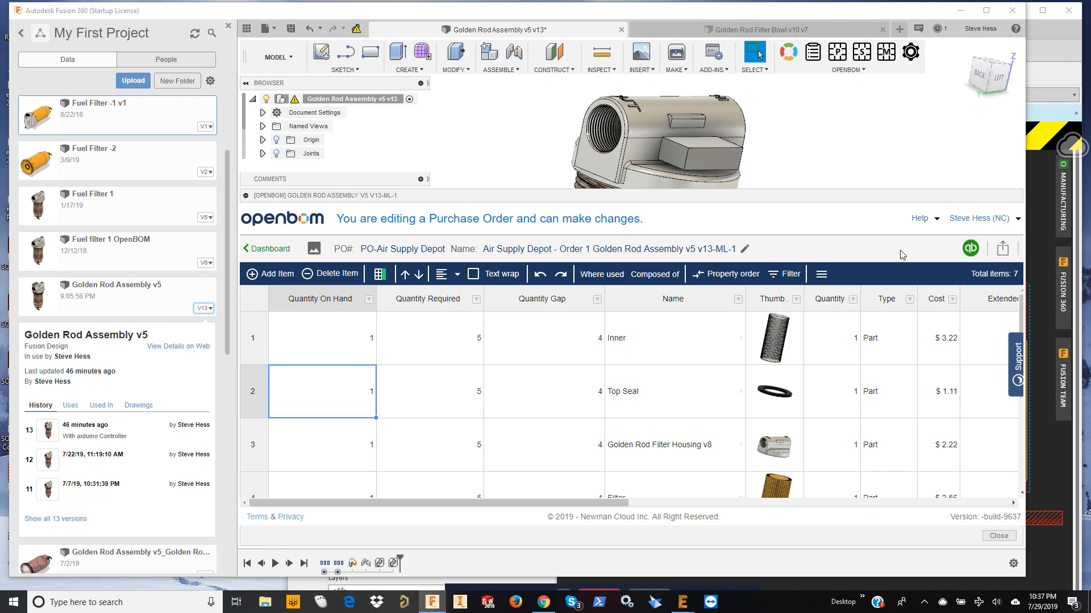
left_click(1009, 537)
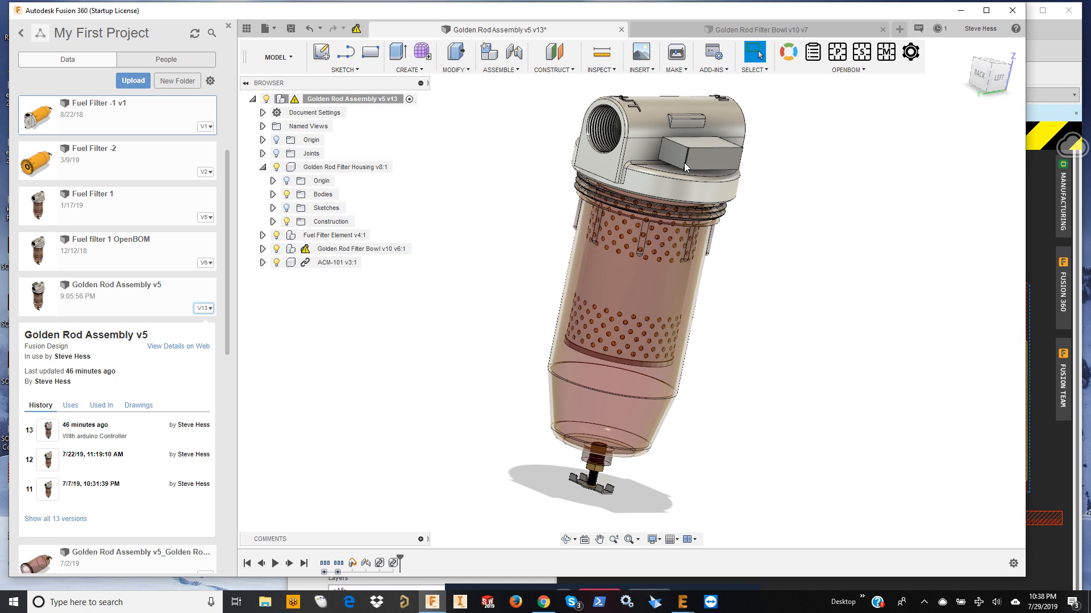
Step: Check the part number and description in the properties of the ACM-101 controller placeholder component
right_click(328, 263)
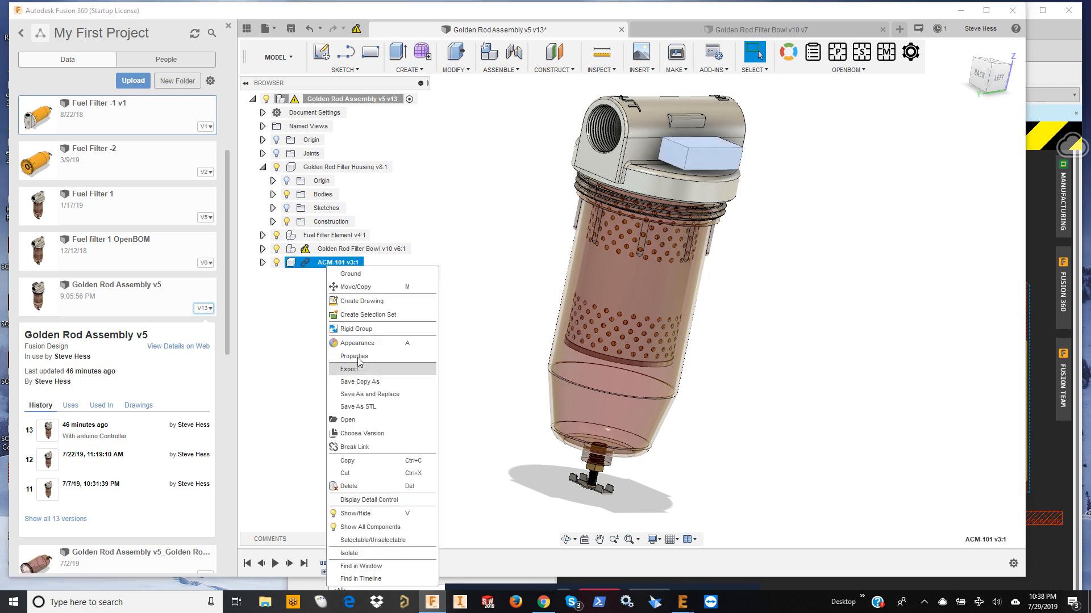
left_click(354, 356)
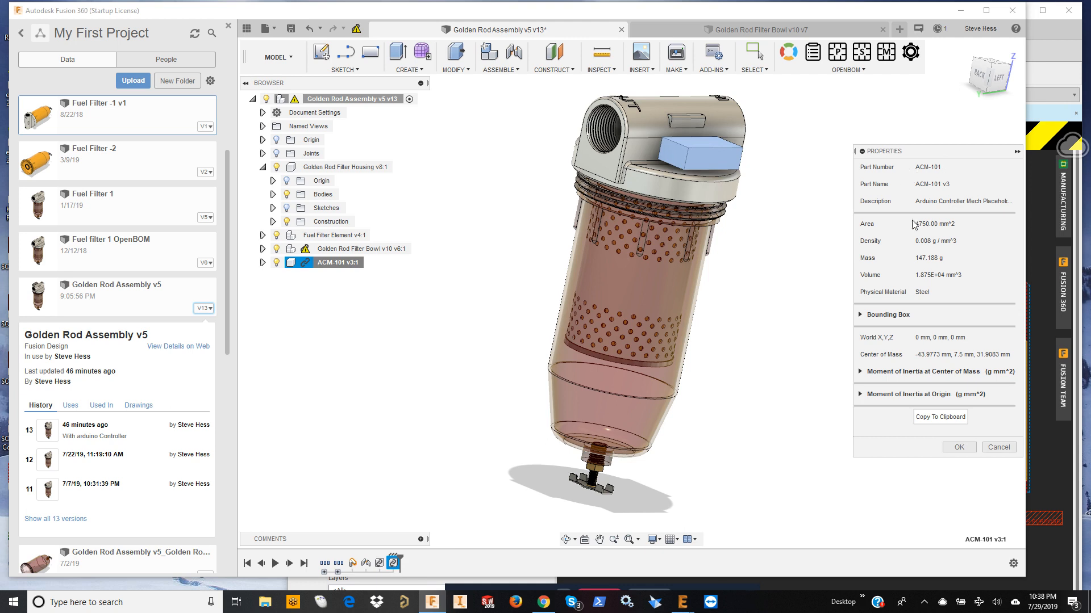
left_click(959, 448)
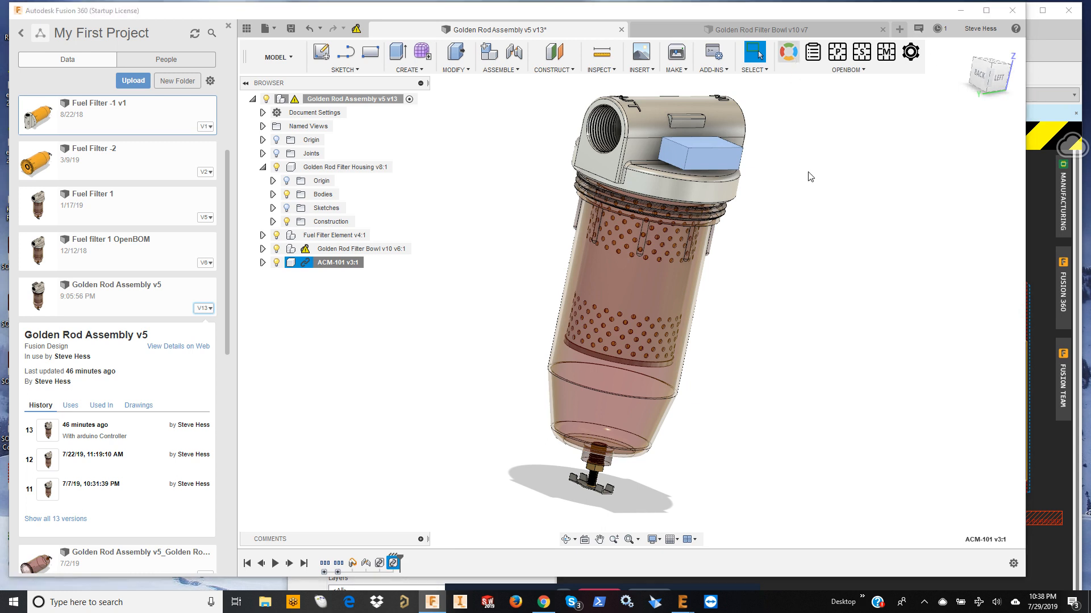
Step: Open the assembly's multi-level BOM in the browser and expand ACM-101 v3 to review its electronic components
left_click(817, 60)
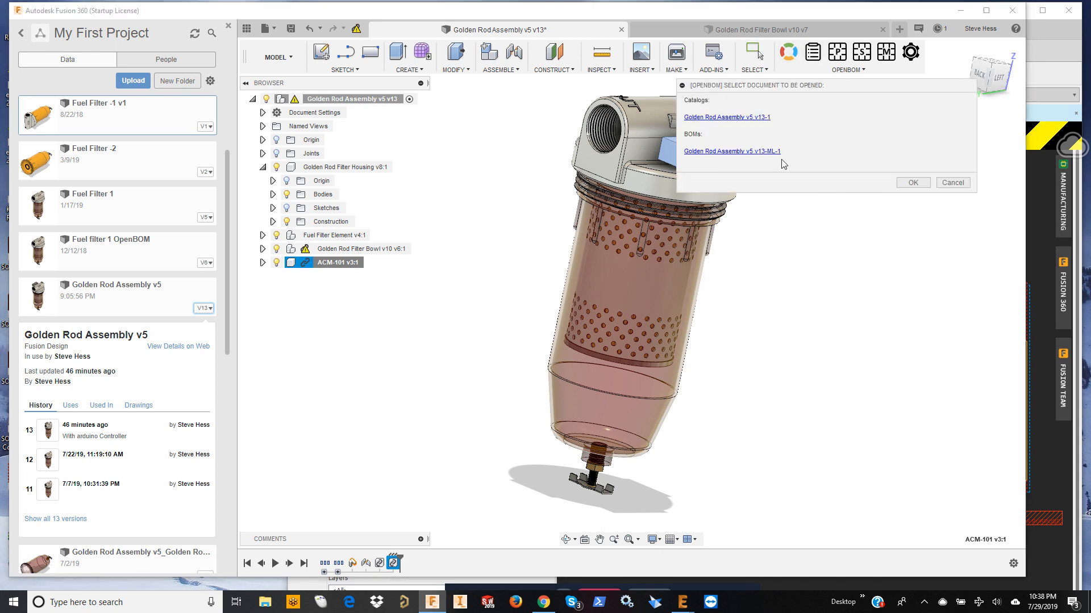
left_click(713, 153)
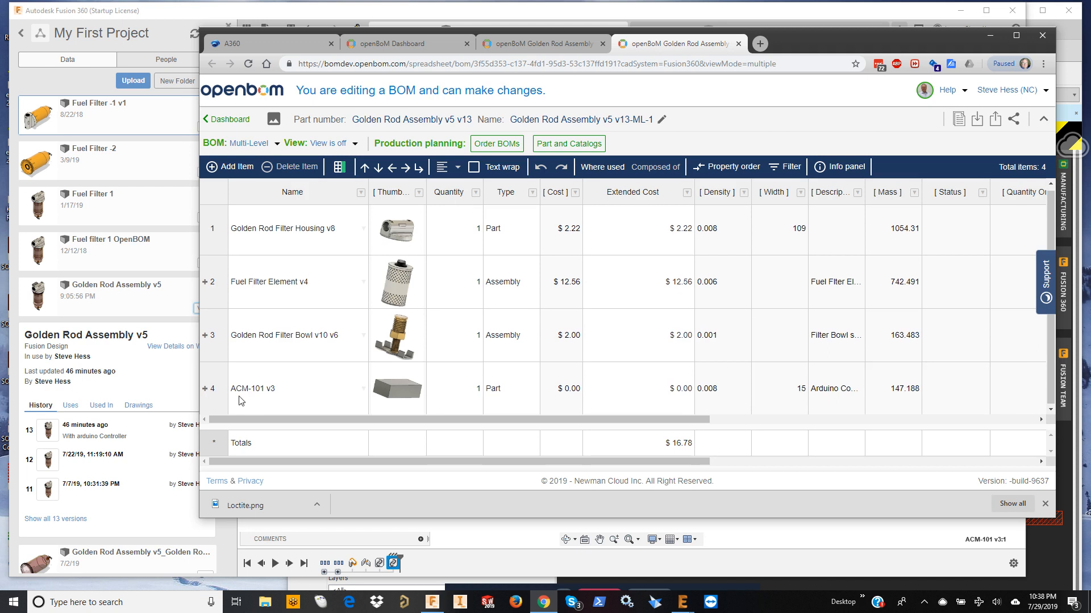
left_click(205, 390)
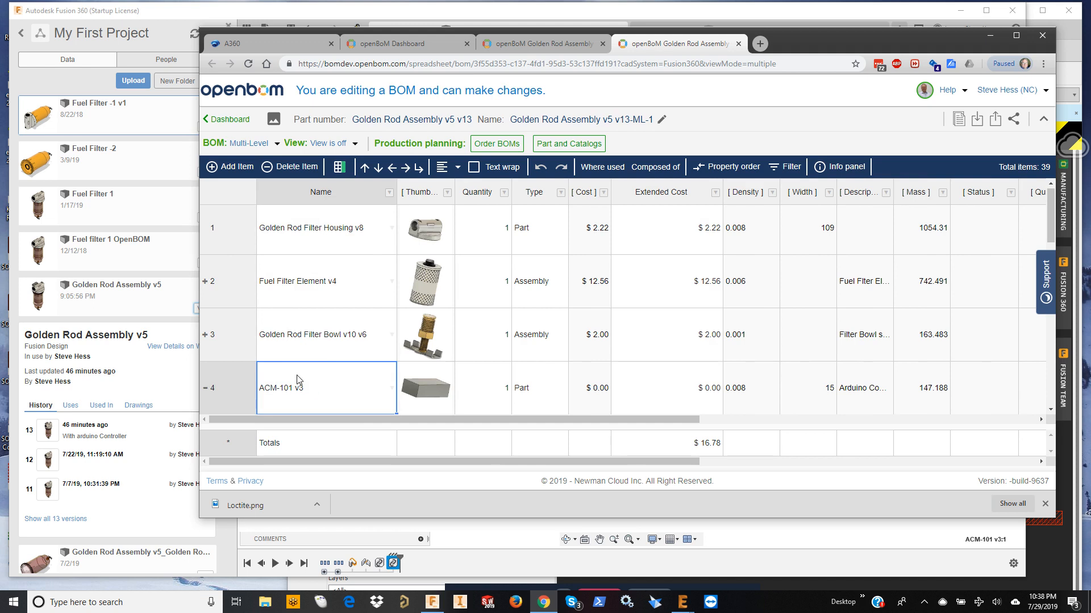
scroll(549, 354, "down", 4)
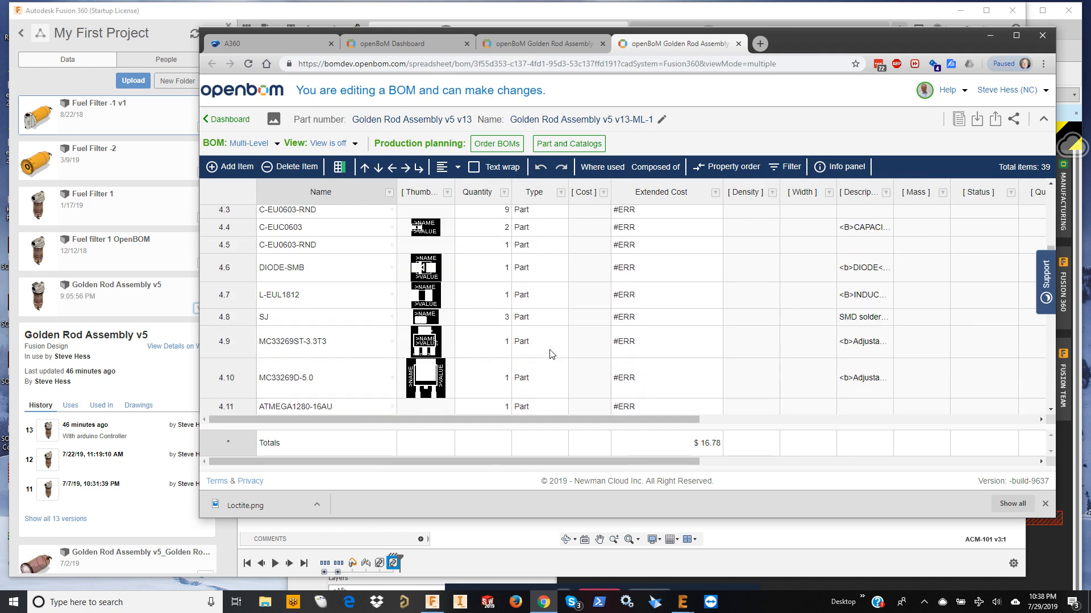
scroll(550, 354, "up", 2)
scroll(549, 355, "up", 2)
scroll(550, 352, "down", 2)
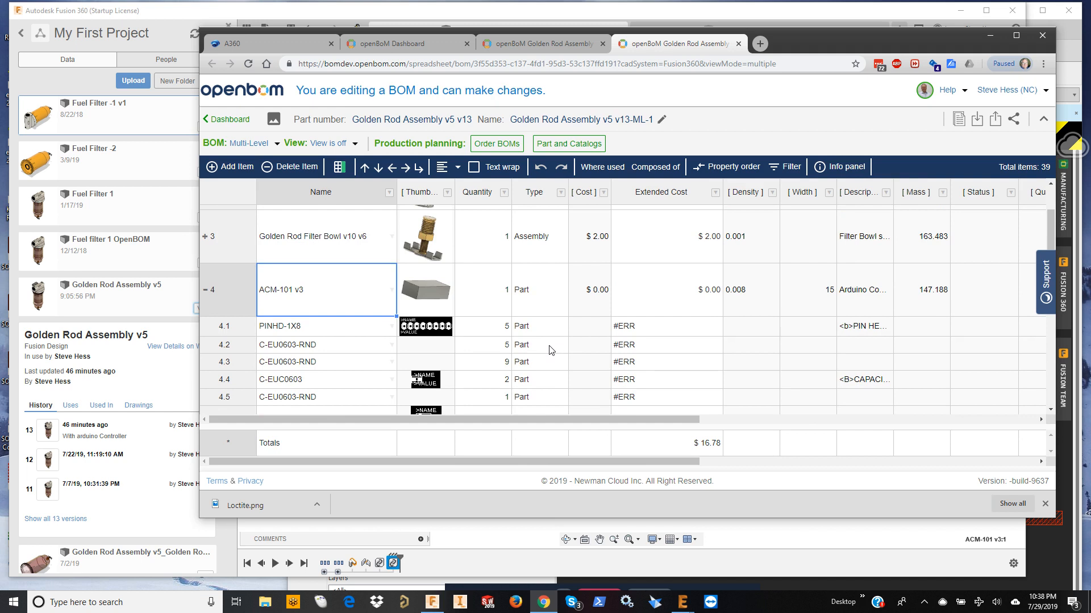
scroll(549, 318, "up", 1)
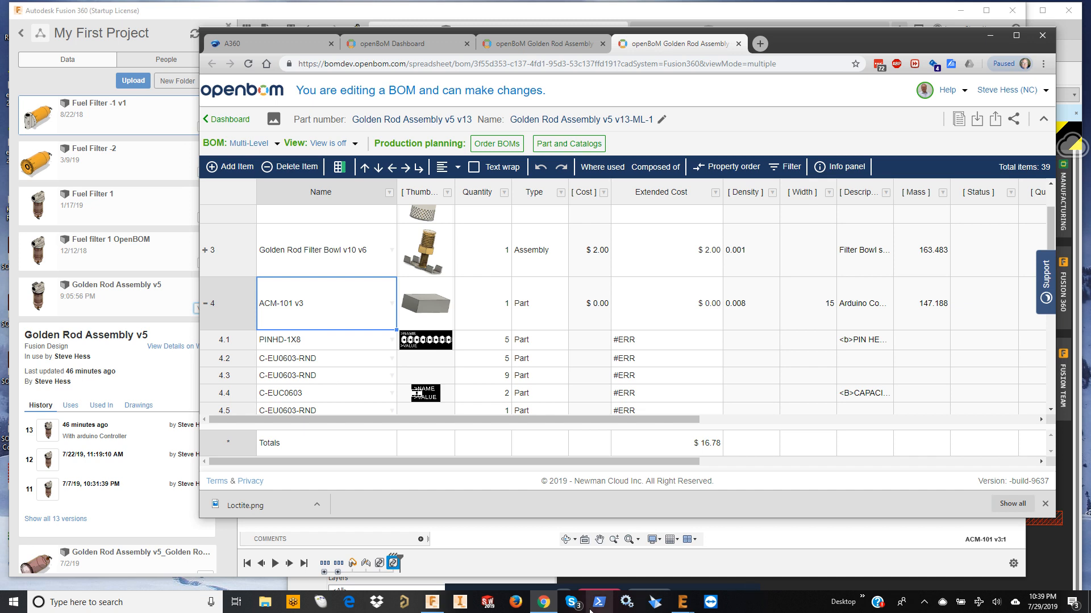
left_click(942, 602)
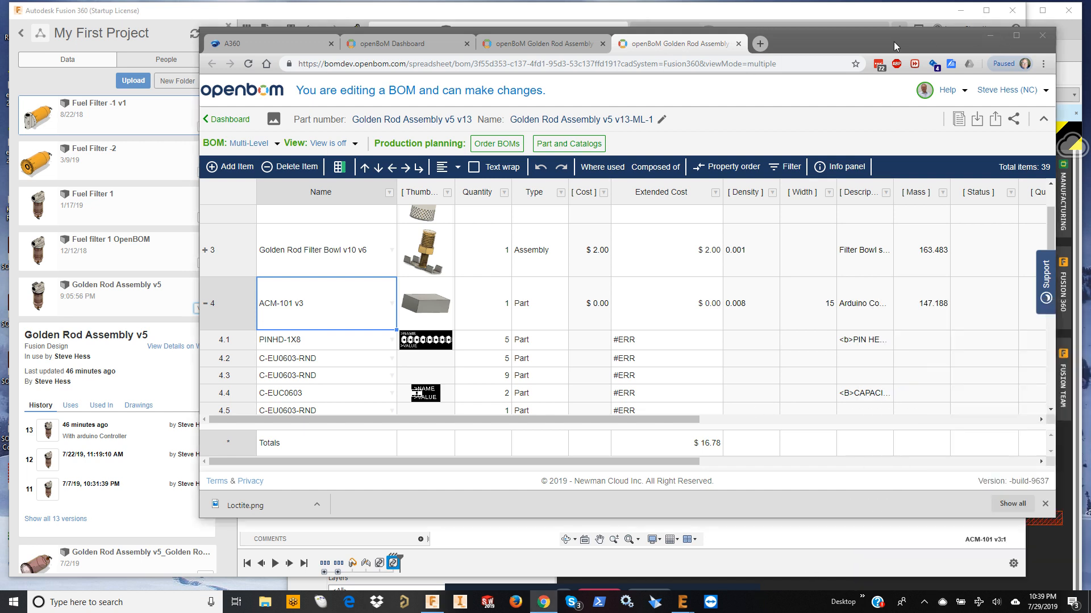
key("super+Tab")
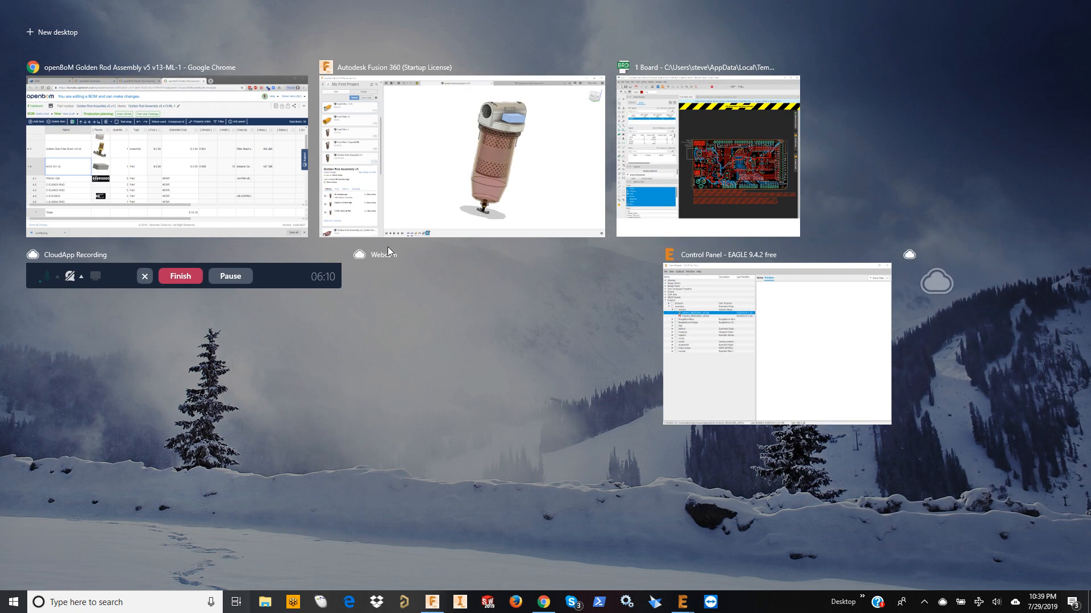
left_click(191, 275)
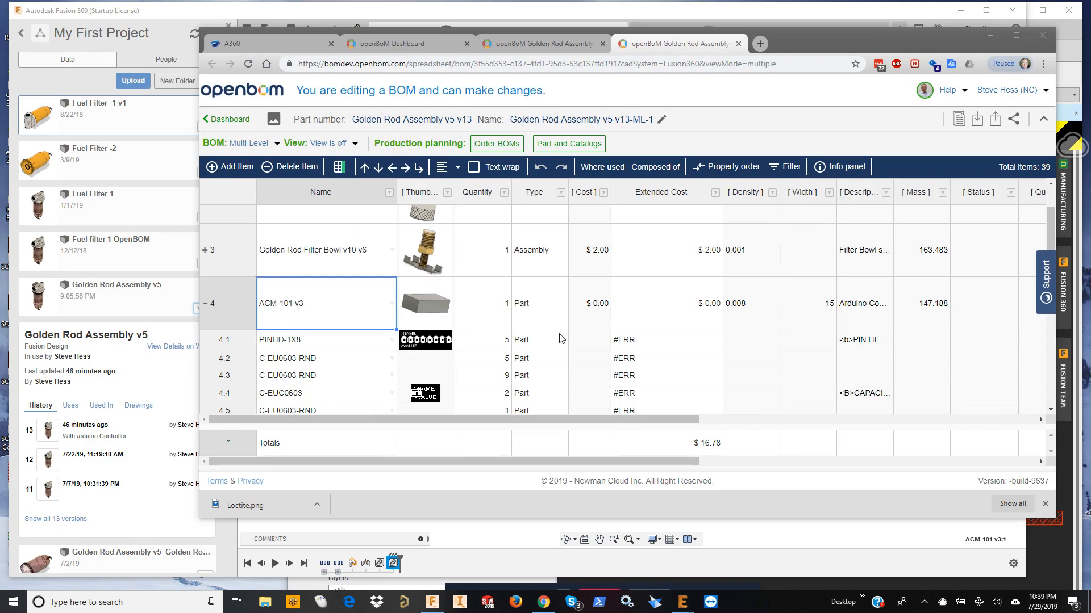